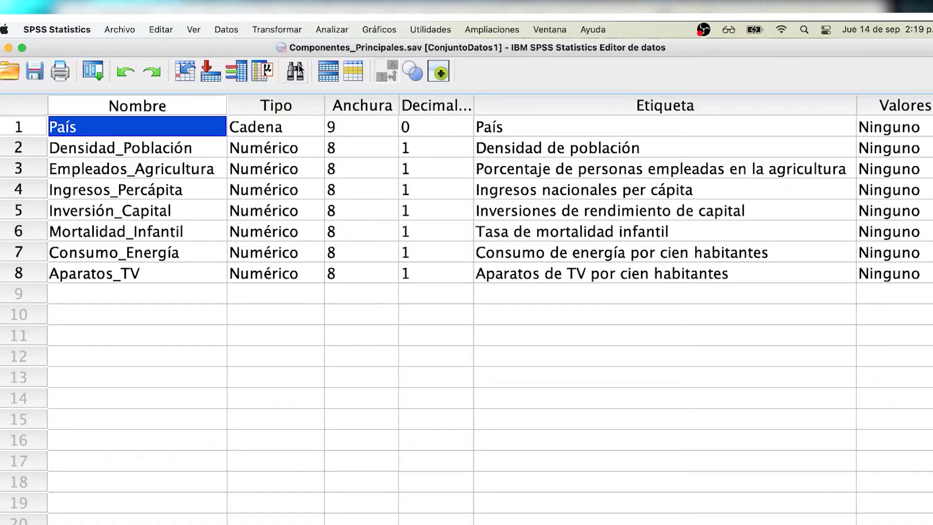
Start a factor analysis using the seven numeric variables from Densidad_Población through Aparatos_TV, leaving out País
{"action": "left_click", "coordinate": [332, 29]}
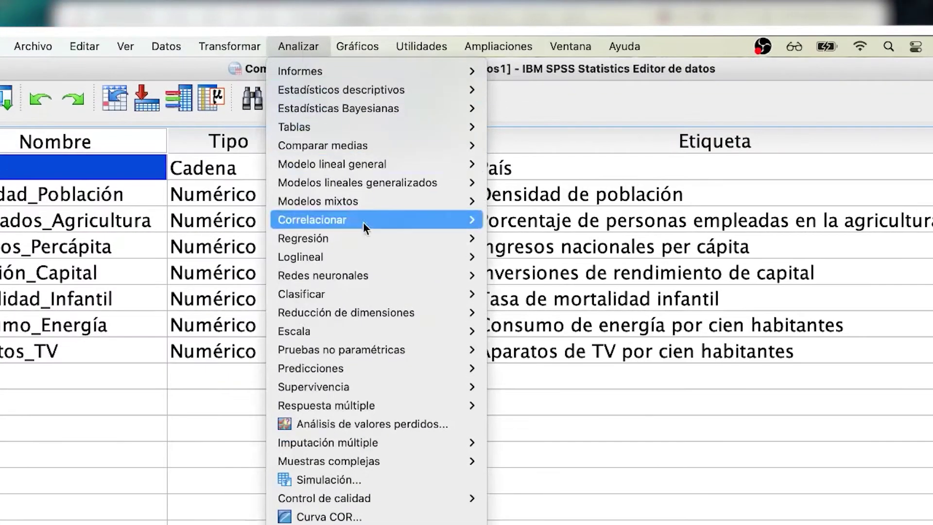
{"action": "mouse_move", "coordinate": [401, 312]}
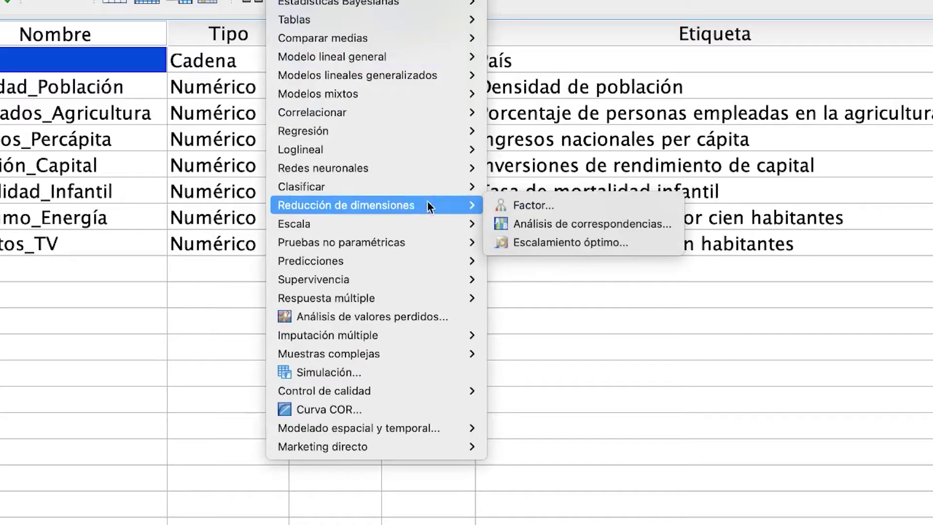
{"action": "left_click", "coordinate": [535, 205]}
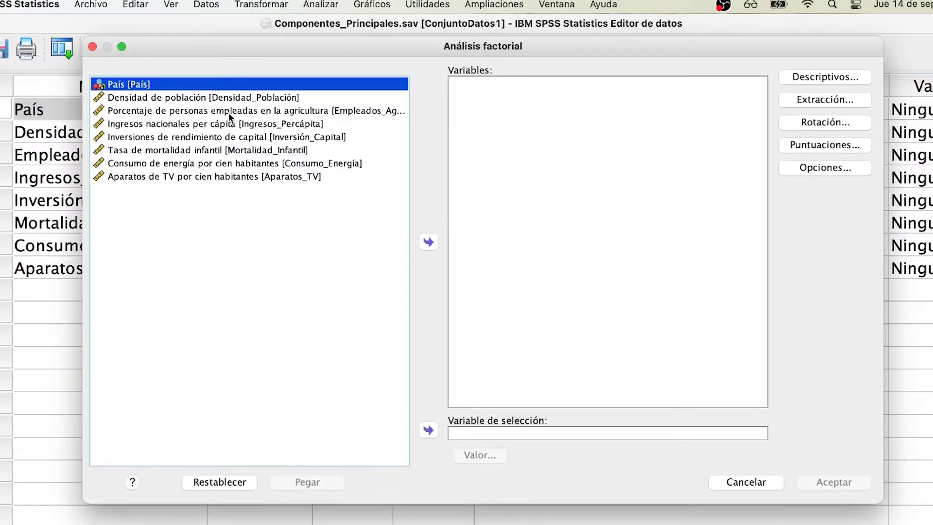
{"action": "left_click", "coordinate": [228, 111]}
{"action": "left_click", "coordinate": [227, 102]}
{"action": "key", "text": "shift+Down"}
{"action": "key", "text": "shift+Down"}
{"action": "key", "text": "shift+Down"}
{"action": "key", "text": "shift+Down"}
{"action": "key", "text": "shift+Down"}
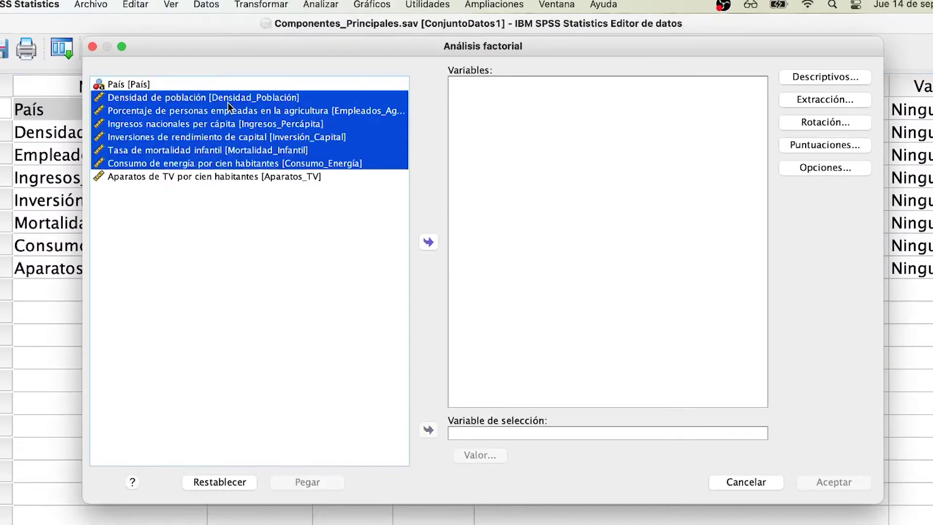
{"action": "key", "text": "shift+Down"}
{"action": "left_click", "coordinate": [429, 242]}
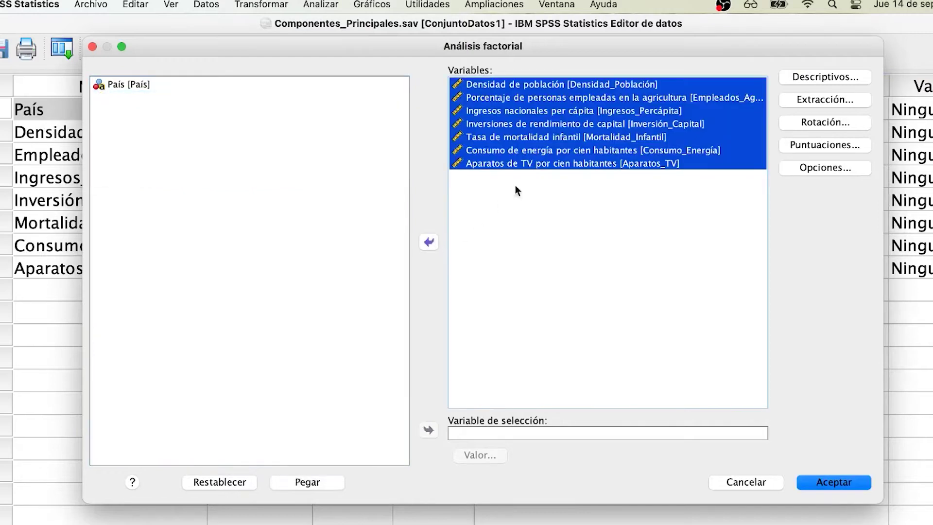
{"action": "left_click", "coordinate": [506, 85]}
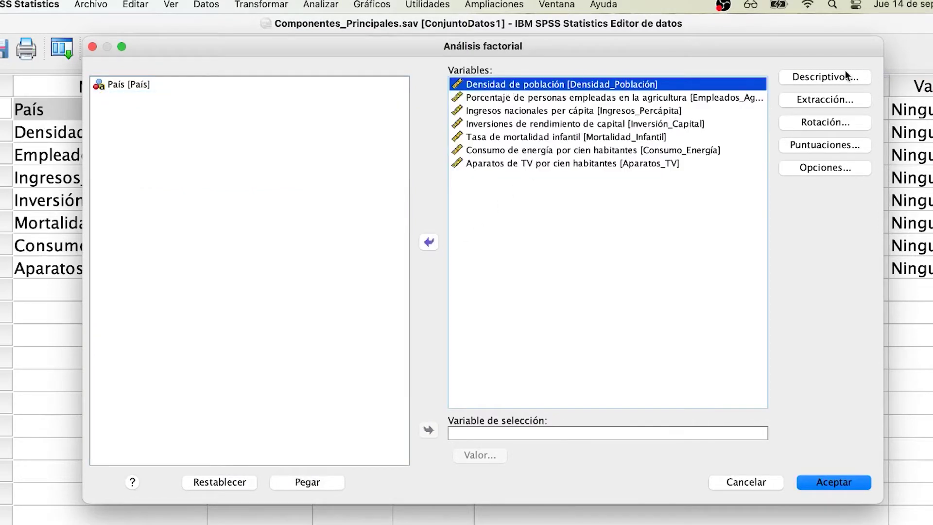
Request the correlation matrix's Coeficientes, Determinante, and KMO y prueba de esfericidad de Bartlett in the factor analysis descriptives
{"action": "left_click", "coordinate": [832, 77]}
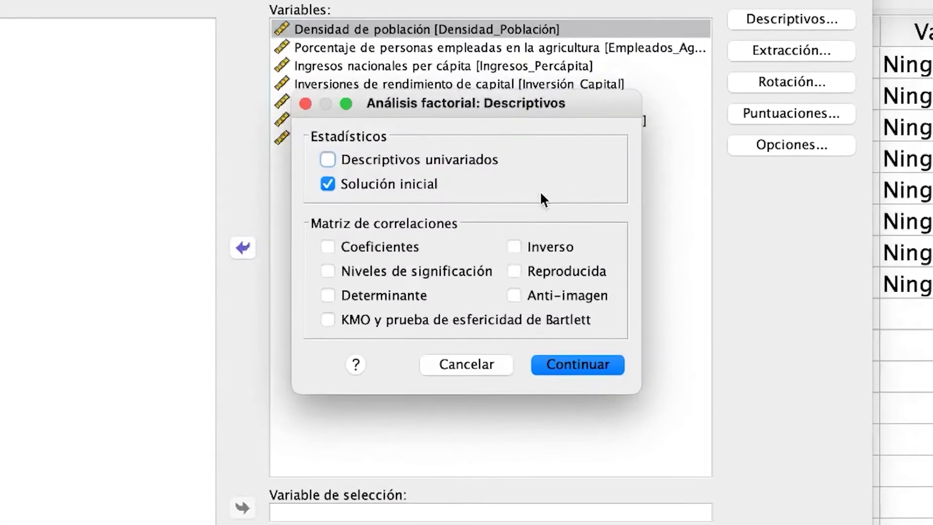
{"action": "left_click", "coordinate": [380, 246]}
{"action": "left_click", "coordinate": [371, 298]}
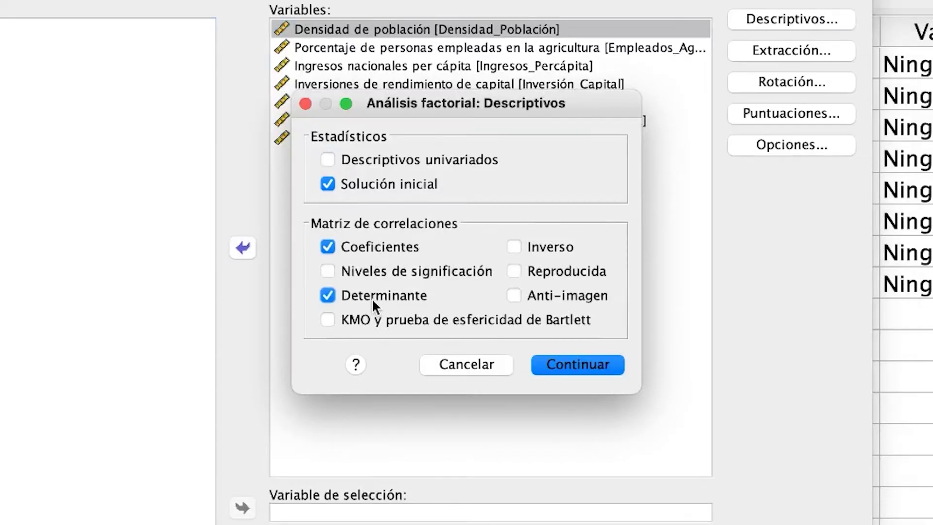
{"action": "left_click", "coordinate": [367, 321]}
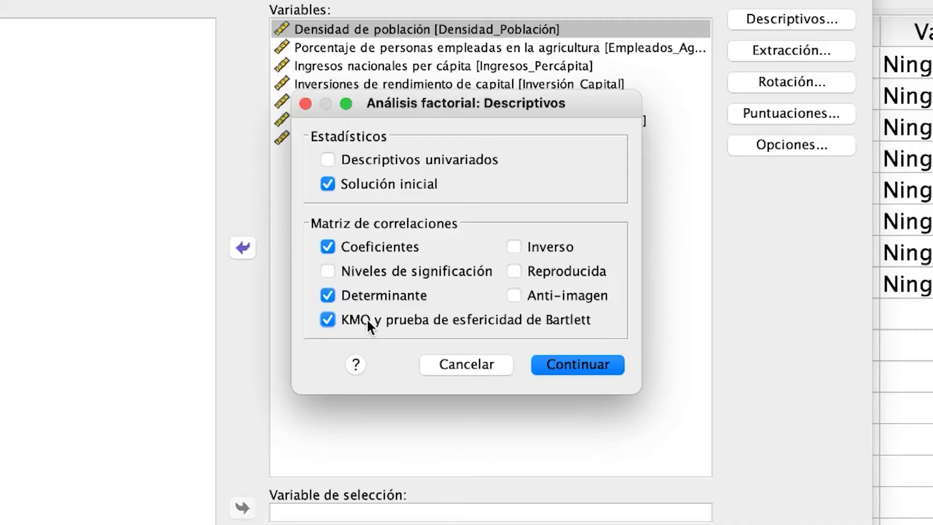
{"action": "left_click", "coordinate": [593, 363]}
Add the Gráfico de sedimentación to the Componentes principales extraction output
{"action": "left_click", "coordinate": [835, 99]}
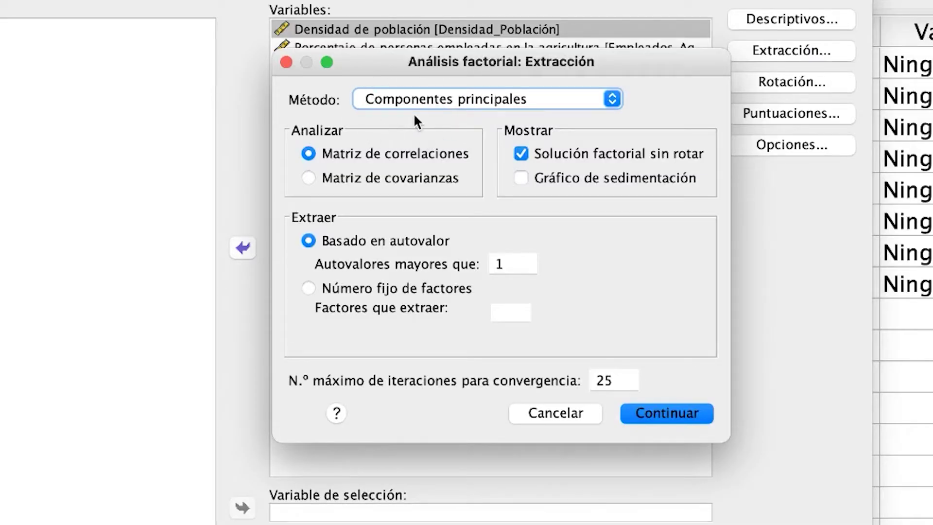
{"action": "left_click", "coordinate": [580, 179]}
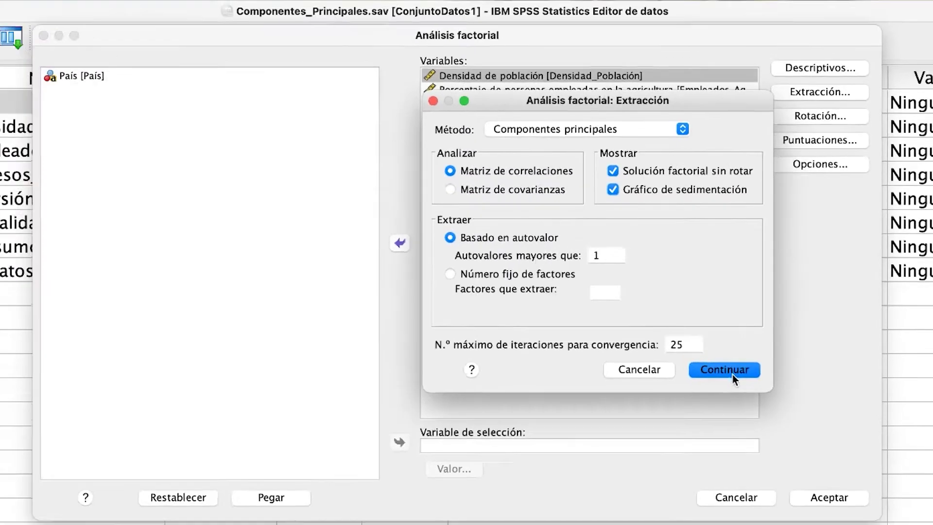
{"action": "left_click", "coordinate": [688, 408]}
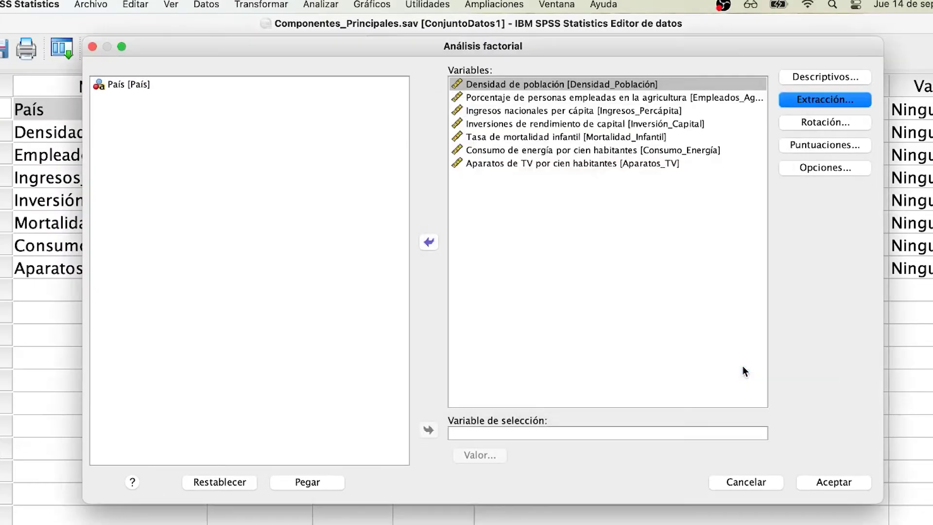
Enable Gráficos de cargas in the rotation settings, keeping the rotation method as Ninguno
{"action": "left_click", "coordinate": [822, 123]}
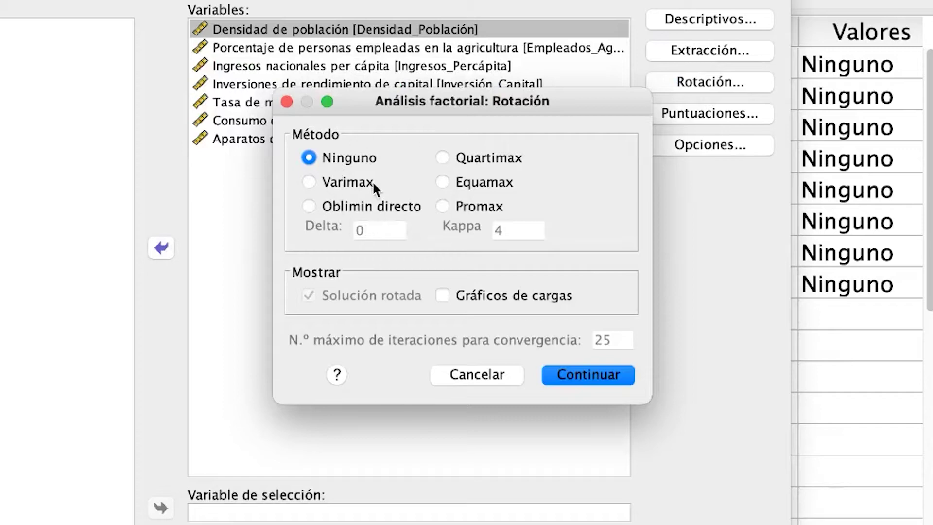
{"action": "left_click", "coordinate": [443, 296]}
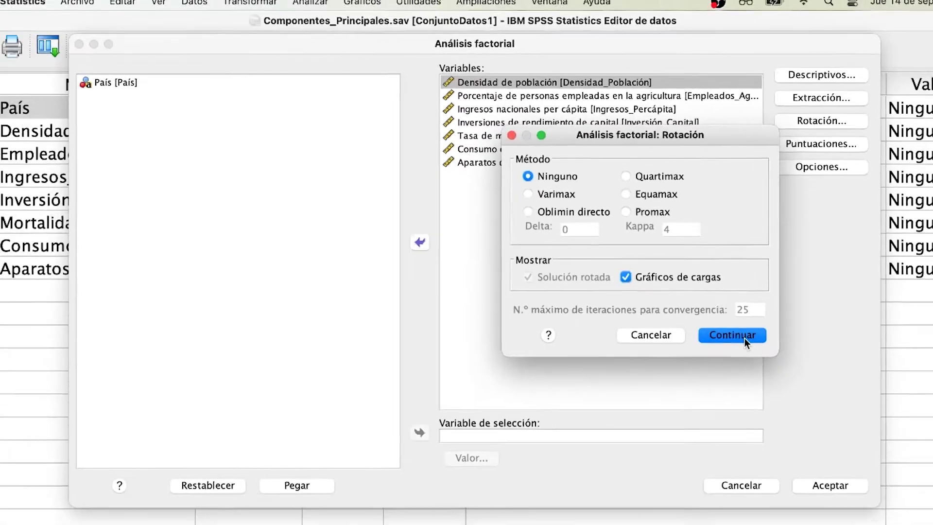
{"action": "left_click", "coordinate": [744, 338]}
Save the factor scores as variables with the Regresión method, include their coefficient matrix, and run the analysis
{"action": "left_click", "coordinate": [853, 144]}
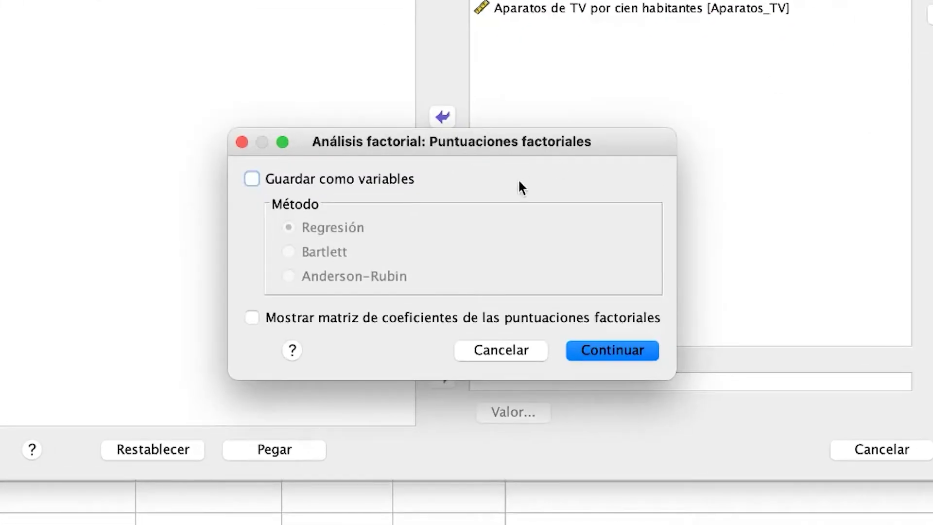
{"action": "left_click", "coordinate": [384, 180]}
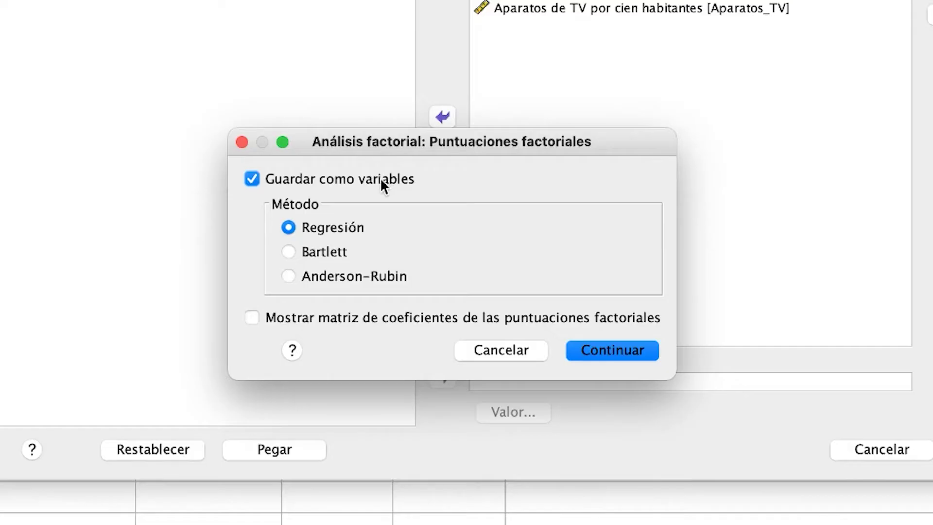
{"action": "left_click", "coordinate": [342, 319]}
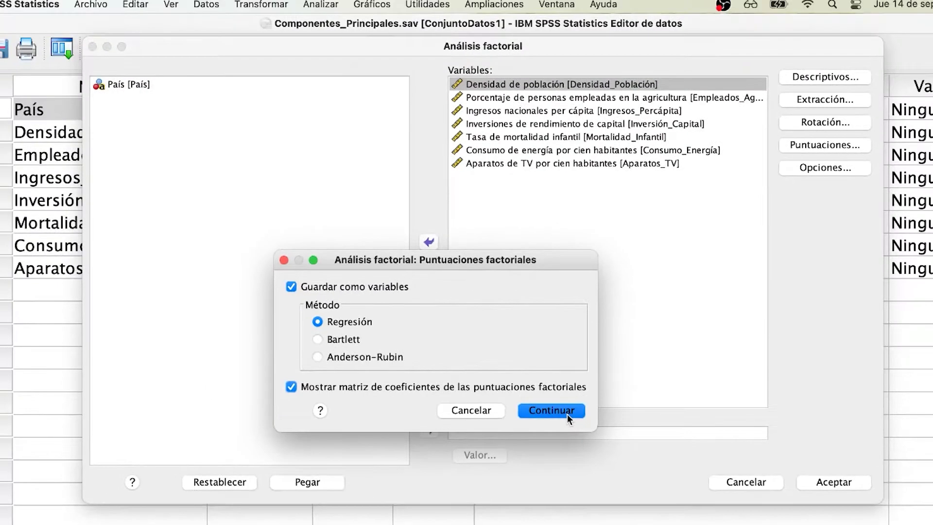
{"action": "left_click", "coordinate": [634, 355]}
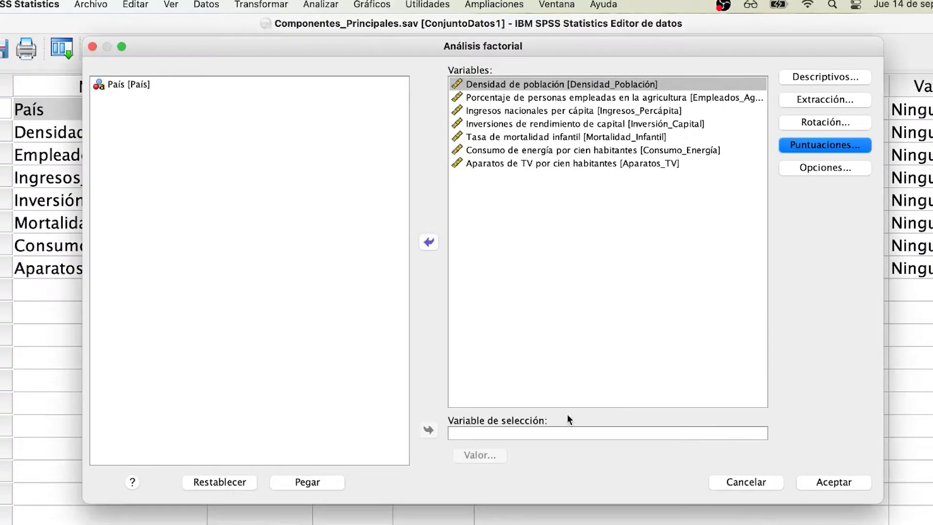
{"action": "left_click", "coordinate": [835, 485]}
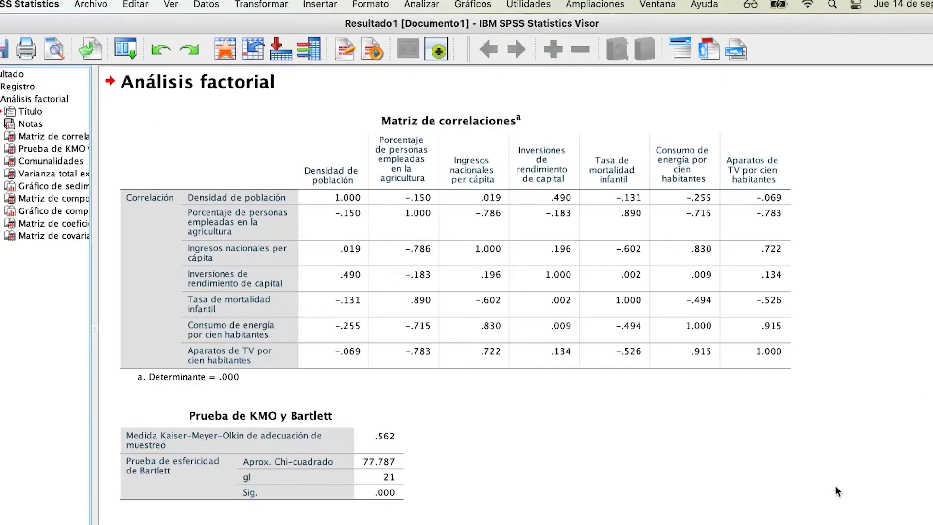
Examine the correlation matrix, KMO and Bartlett test, communalities, and total variance explained in the factor analysis output
{"action": "left_click", "coordinate": [538, 180]}
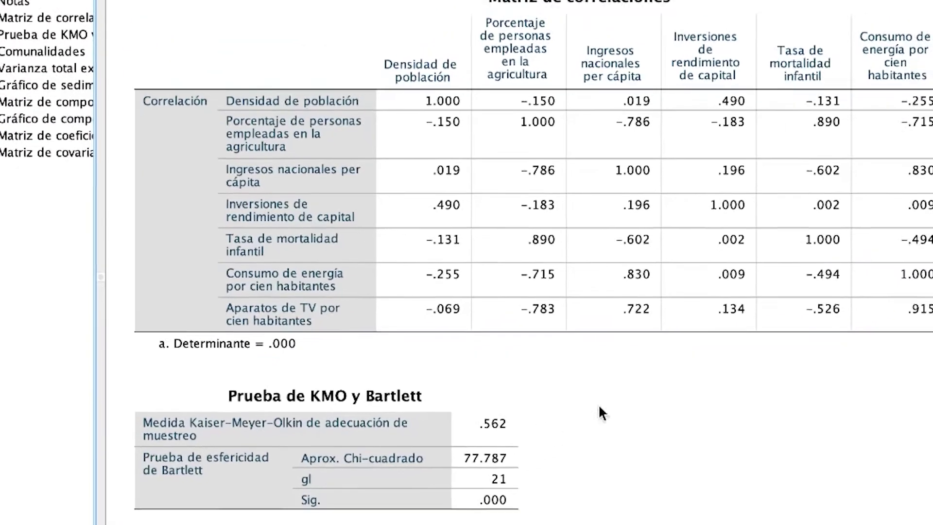
{"action": "scroll", "coordinate": [599, 404], "scroll_direction": "down", "scroll_amount": 5}
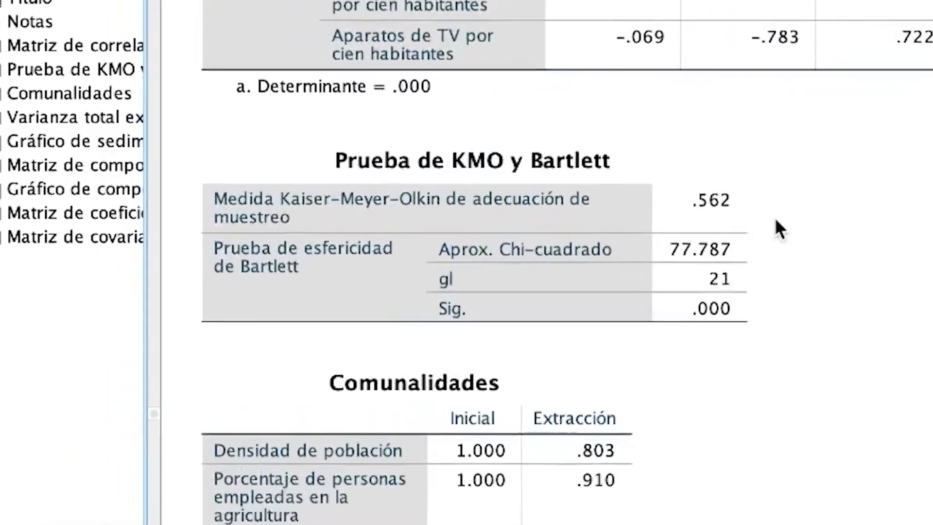
{"action": "left_click", "coordinate": [396, 207]}
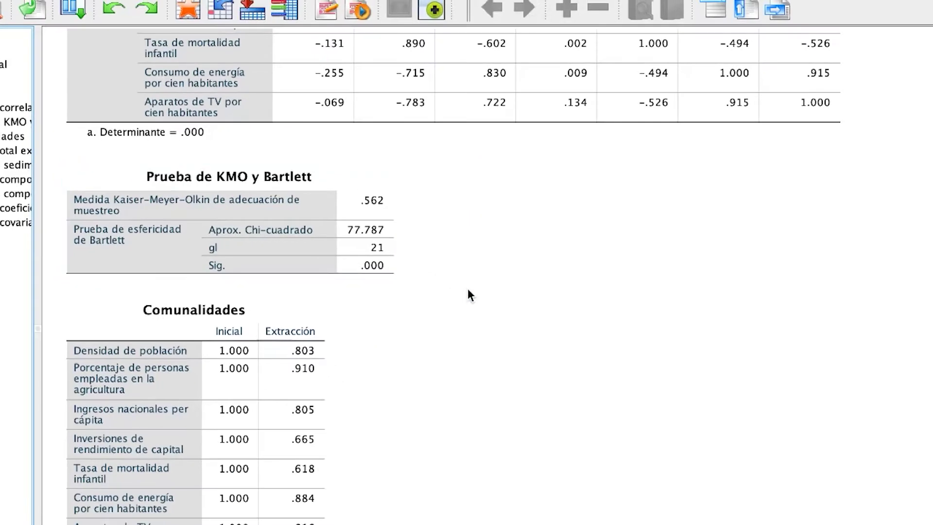
{"action": "scroll", "coordinate": [469, 294], "scroll_direction": "down", "scroll_amount": 5}
{"action": "scroll", "coordinate": [469, 291], "scroll_direction": "down", "scroll_amount": 3}
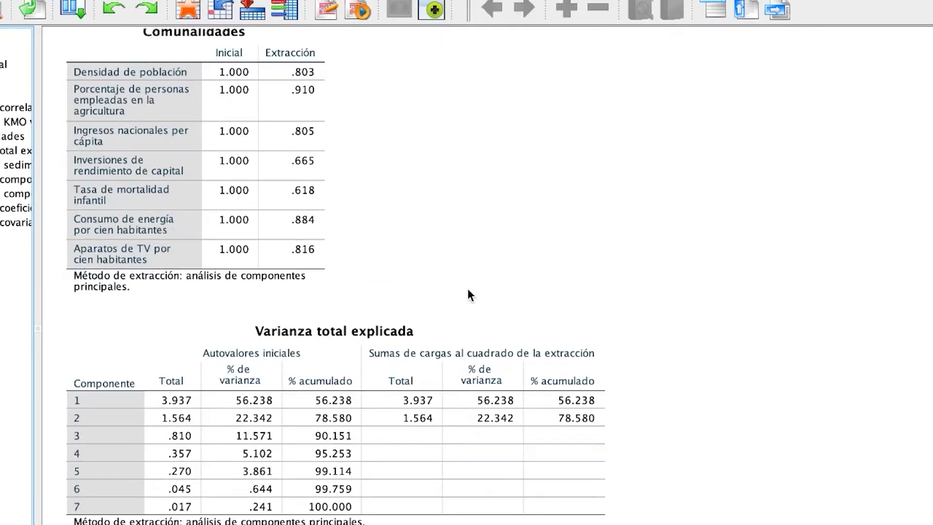
{"action": "left_click", "coordinate": [318, 261]}
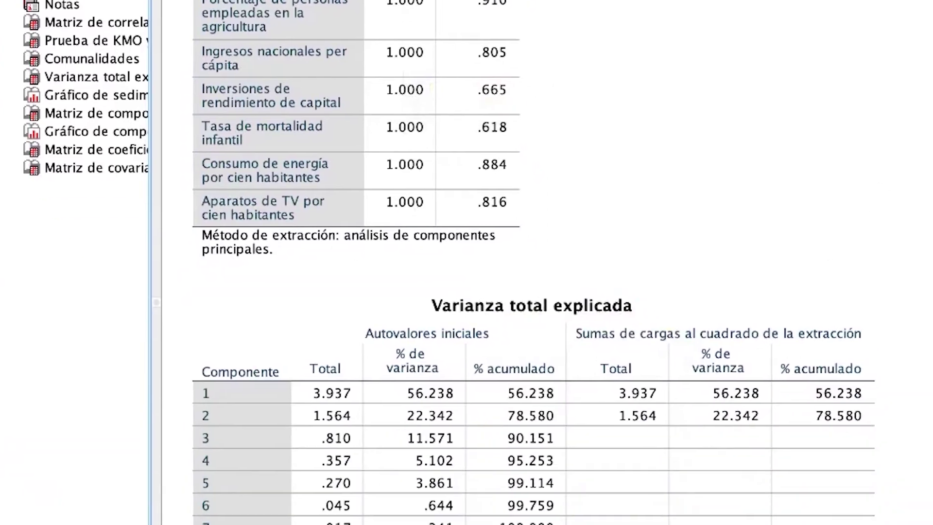
{"action": "left_click", "coordinate": [542, 350]}
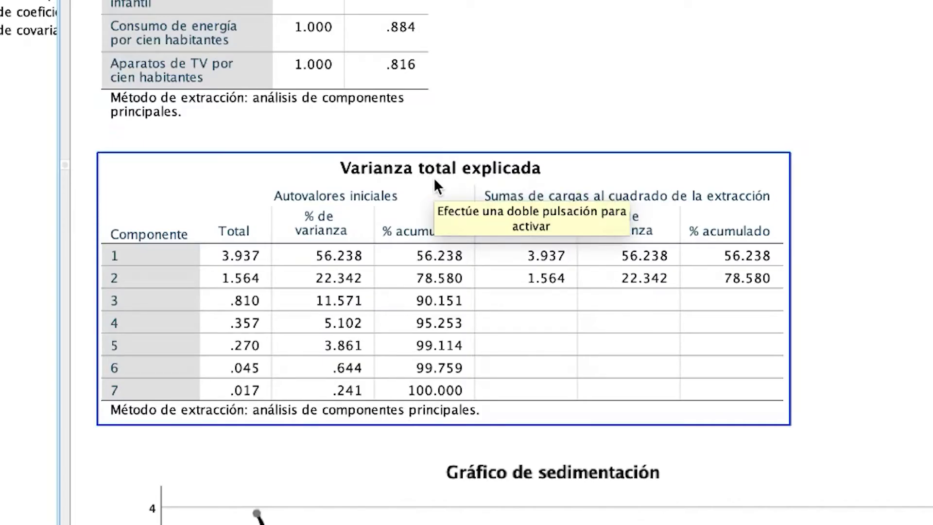
{"action": "left_click_drag", "start_coordinate": [242, 256], "coordinate": [261, 276]}
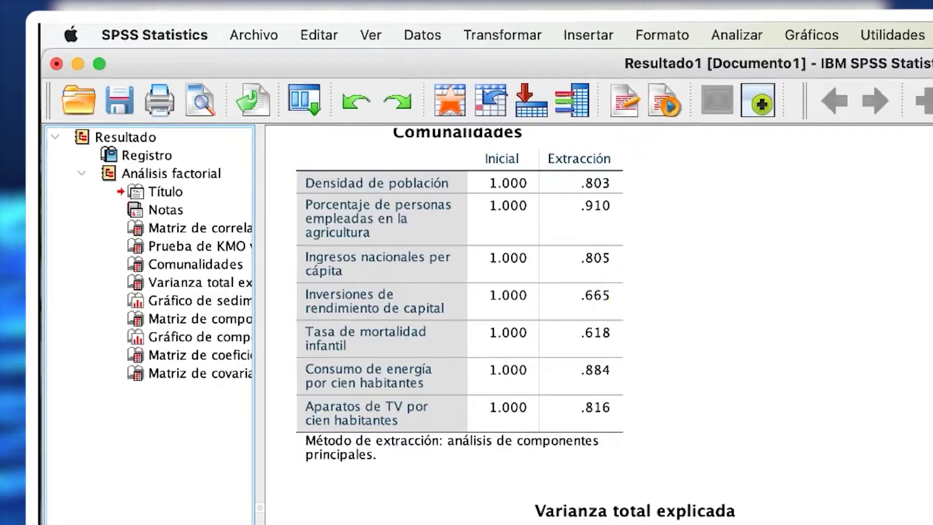
Examine the scree plot and each variable's loadings on the two components in the component matrix
{"action": "scroll", "coordinate": [918, 418], "scroll_direction": "down", "scroll_amount": 10}
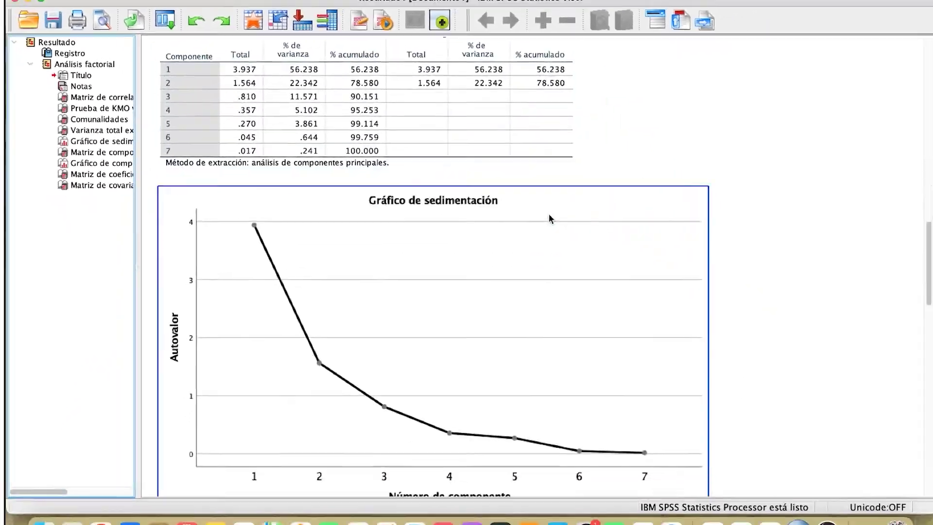
{"action": "scroll", "coordinate": [547, 217], "scroll_direction": "down", "scroll_amount": 3}
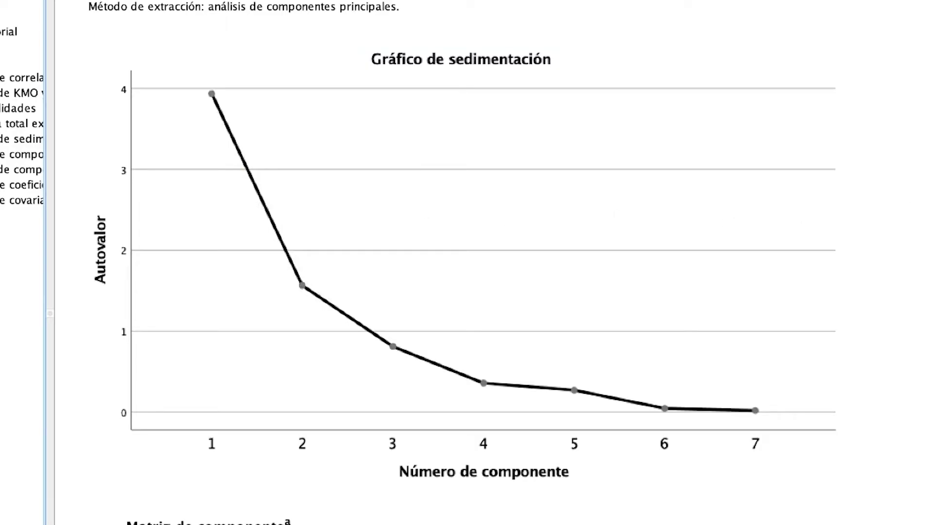
{"action": "scroll", "coordinate": [456, 263], "scroll_direction": "down", "scroll_amount": 15}
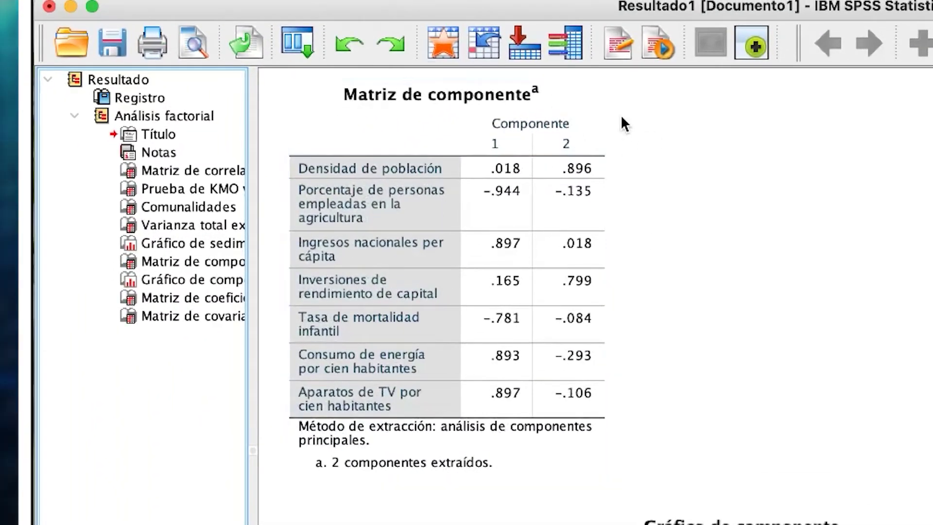
{"action": "left_click", "coordinate": [495, 387], "text": "ctrl+alt"}
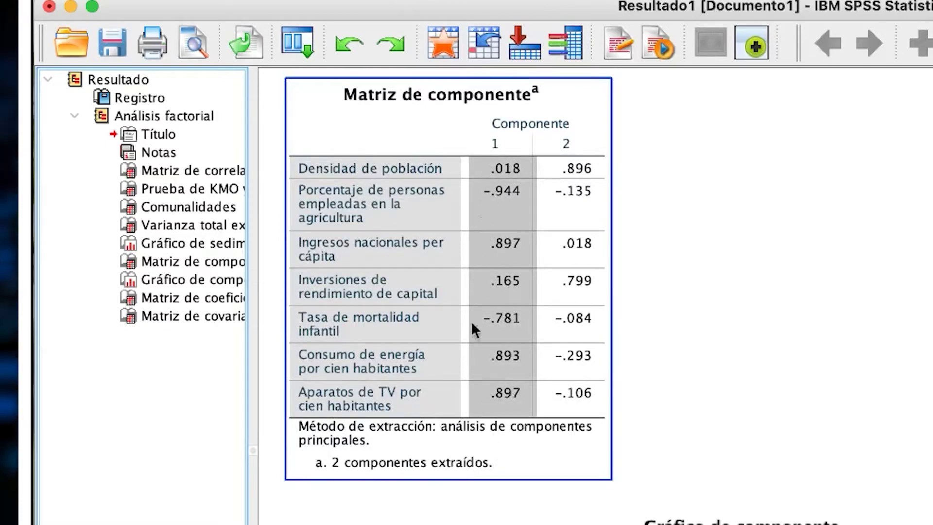
{"action": "left_click", "coordinate": [500, 250]}
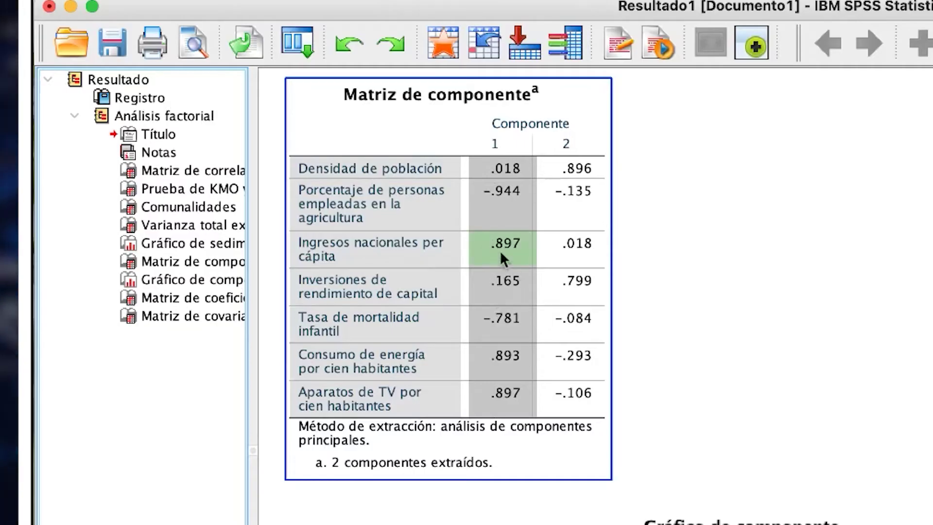
{"action": "left_click", "coordinate": [501, 368]}
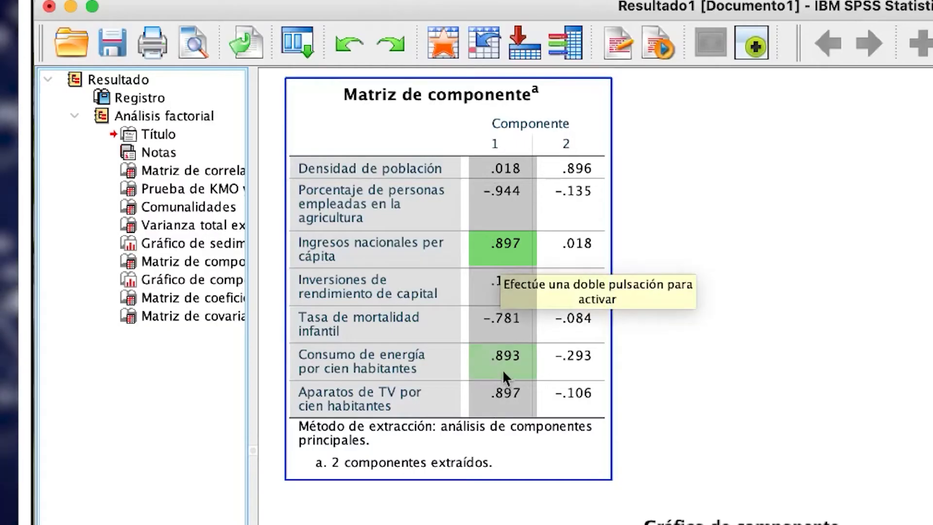
{"action": "left_click", "coordinate": [504, 414]}
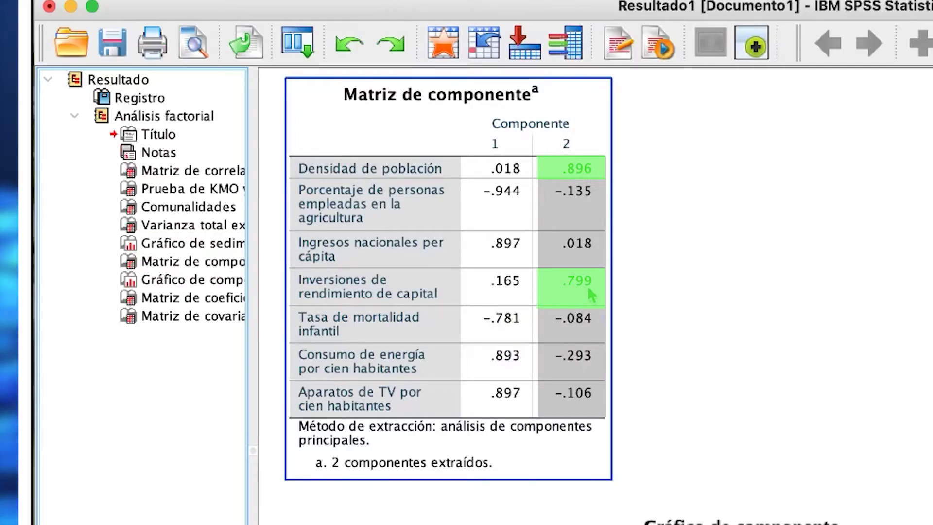
{"action": "left_click", "coordinate": [687, 375]}
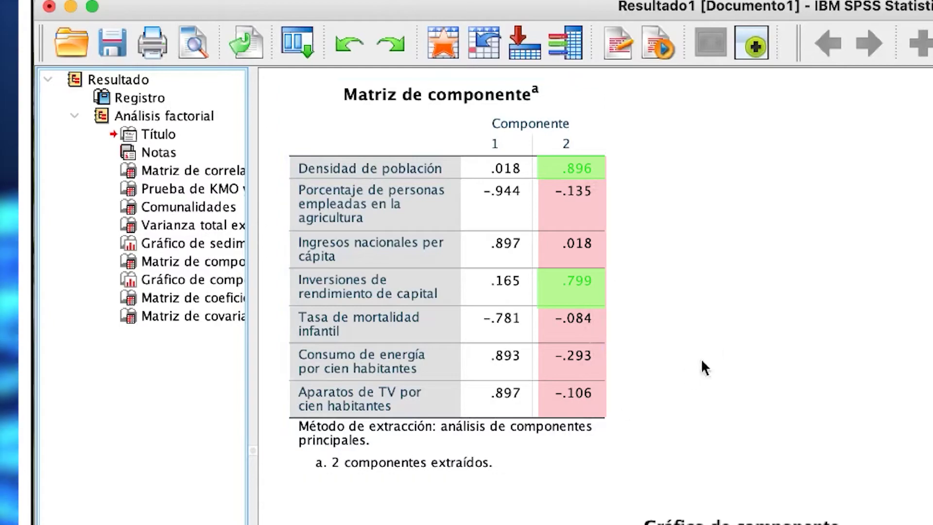
{"action": "scroll", "coordinate": [801, 340], "scroll_direction": "down", "scroll_amount": 10}
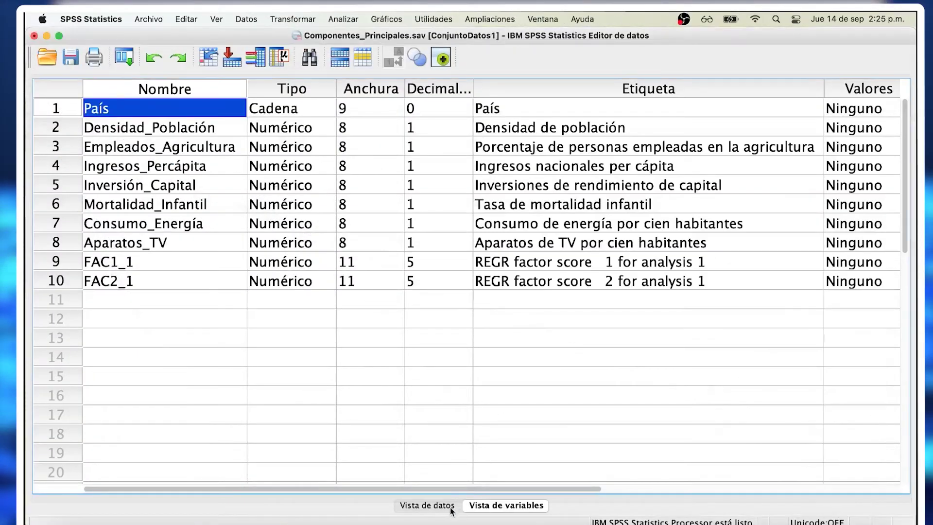
Examine the saved factor score columns FAC1_1 and FAC2_1 for each country in the data view
{"action": "left_click", "coordinate": [434, 505]}
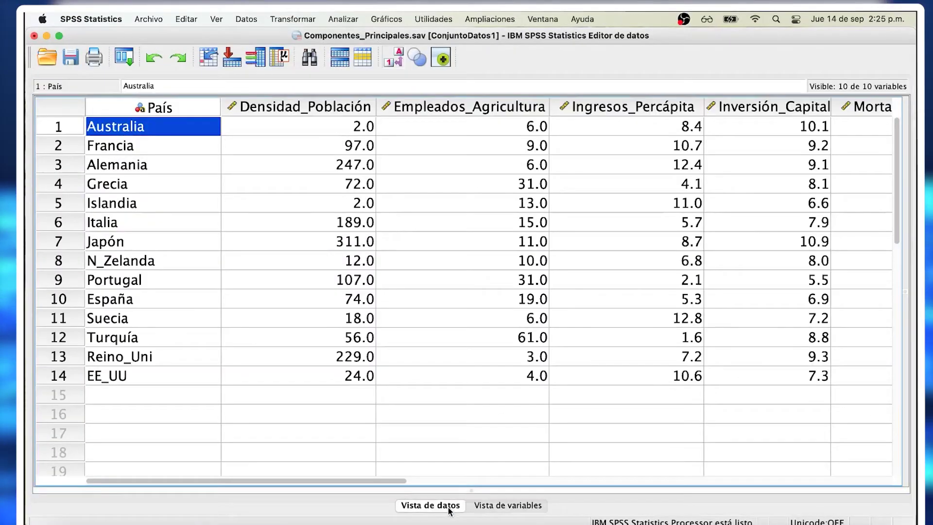
{"action": "scroll", "coordinate": [534, 361], "scroll_direction": "right", "scroll_amount": 10}
{"action": "scroll", "coordinate": [534, 361], "scroll_direction": "down", "scroll_amount": 1}
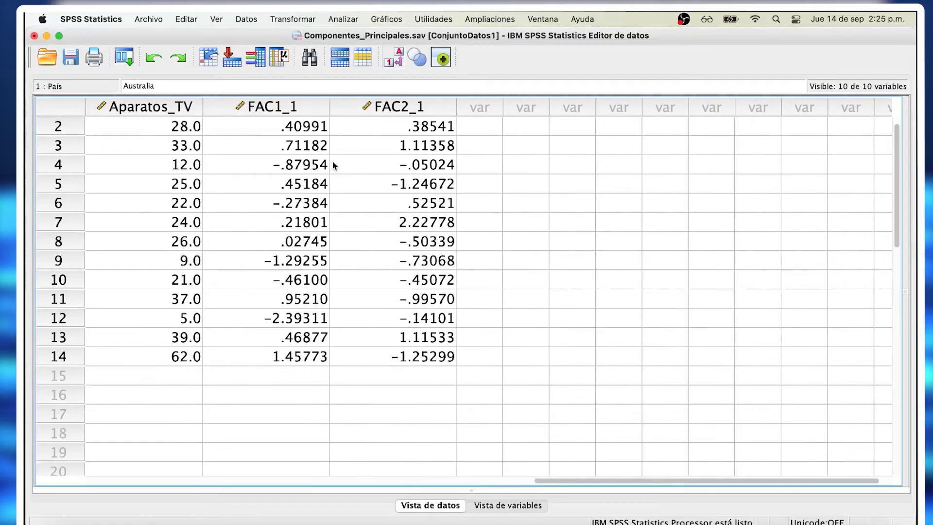
{"action": "left_click", "coordinate": [304, 112]}
{"action": "key", "text": "shift+Right"}
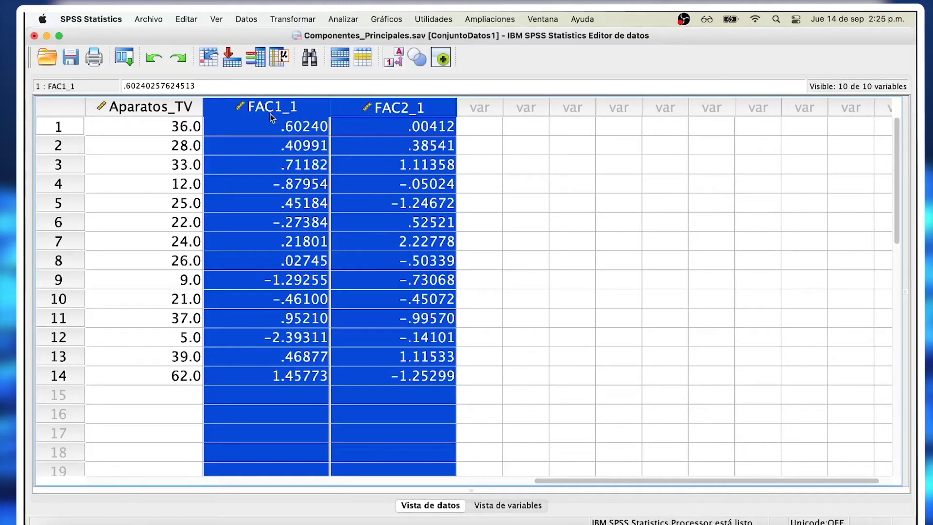
{"action": "left_click", "coordinate": [394, 126]}
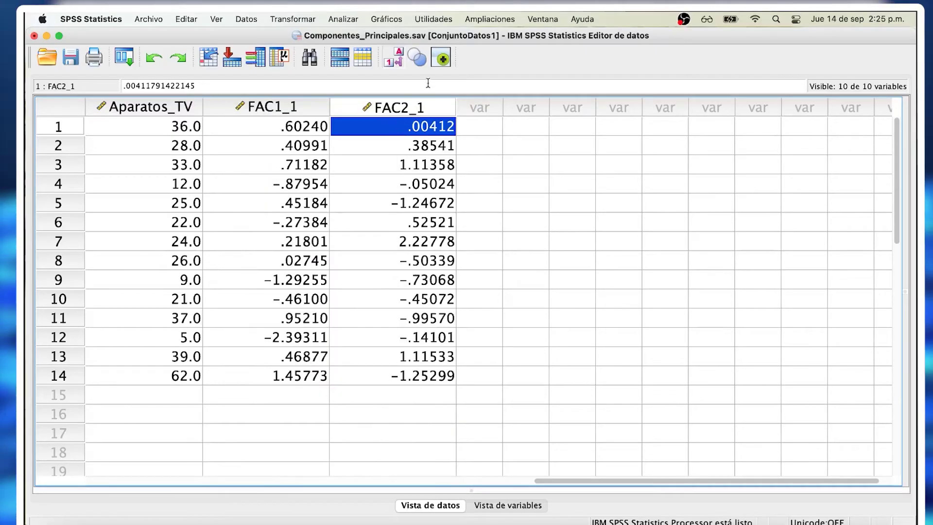
Start a simple scatter plot from the Dispersión/Puntos gallery in the chart builder
{"action": "left_click", "coordinate": [396, 19]}
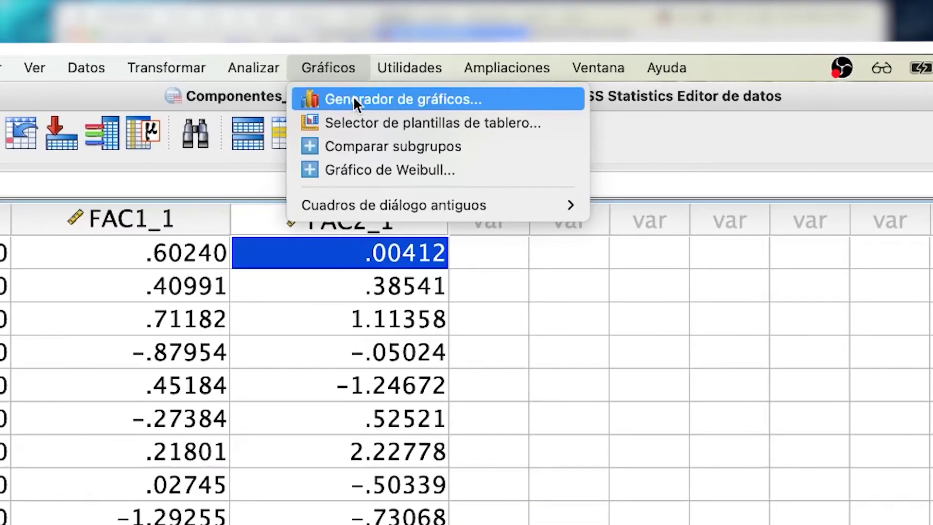
{"action": "left_click", "coordinate": [355, 98]}
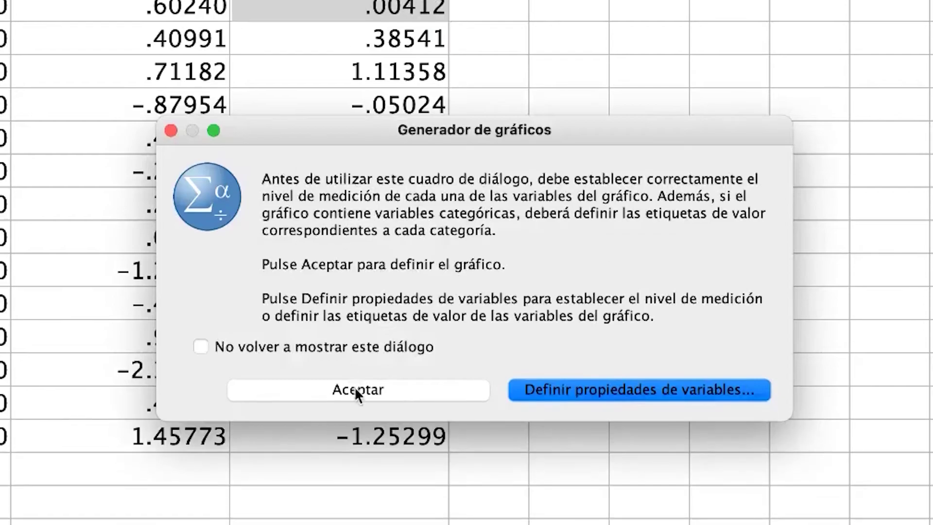
{"action": "left_click", "coordinate": [356, 391]}
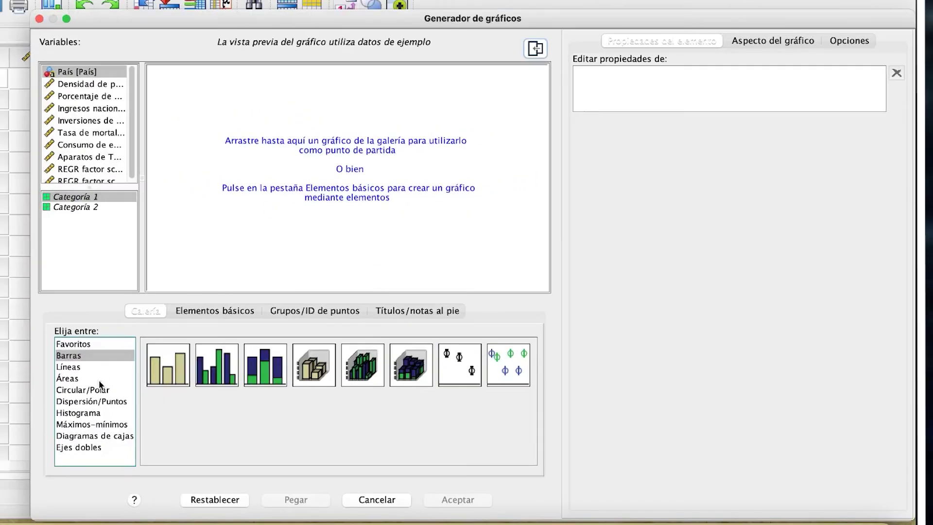
{"action": "left_click", "coordinate": [104, 403]}
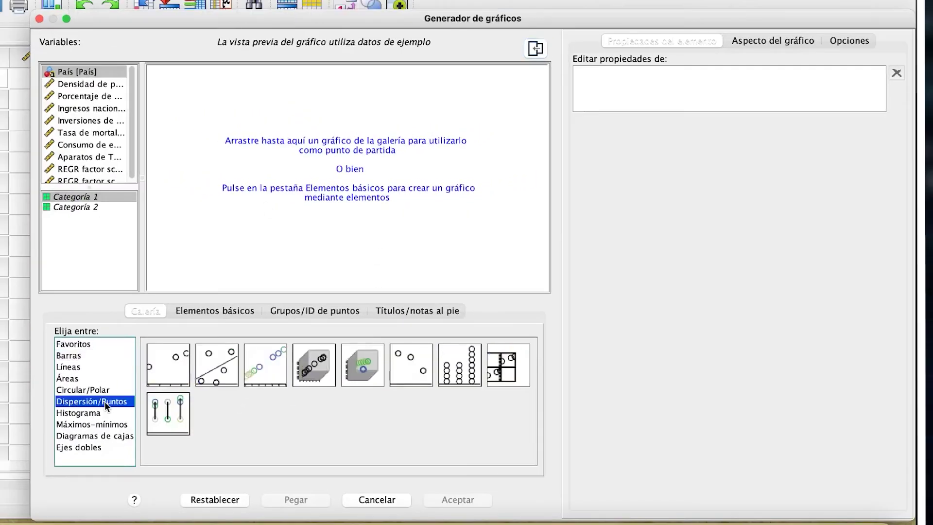
{"action": "double_click", "coordinate": [170, 367]}
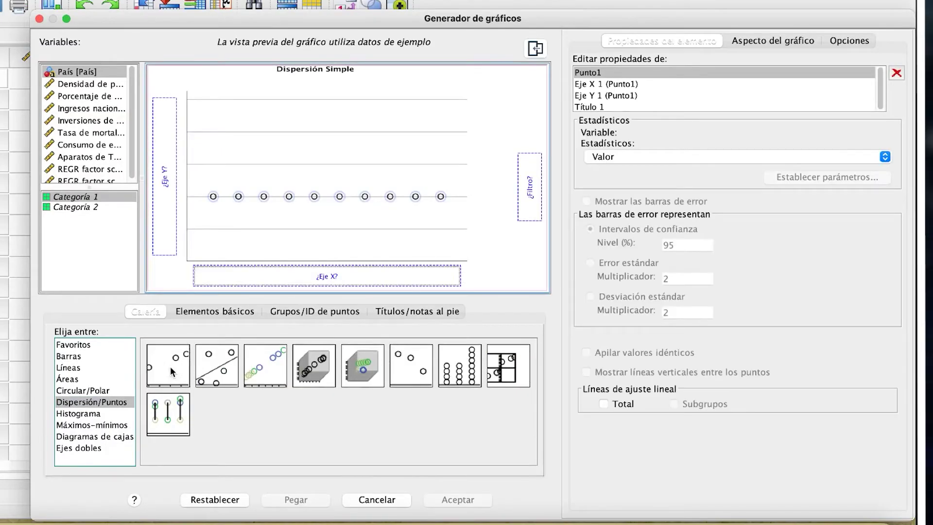
Assign REGR factor score 1 to the scatter plot's X axis and REGR factor score 2 to its Y axis
{"action": "left_click_drag", "start_coordinate": [132, 138], "coordinate": [127, 179]}
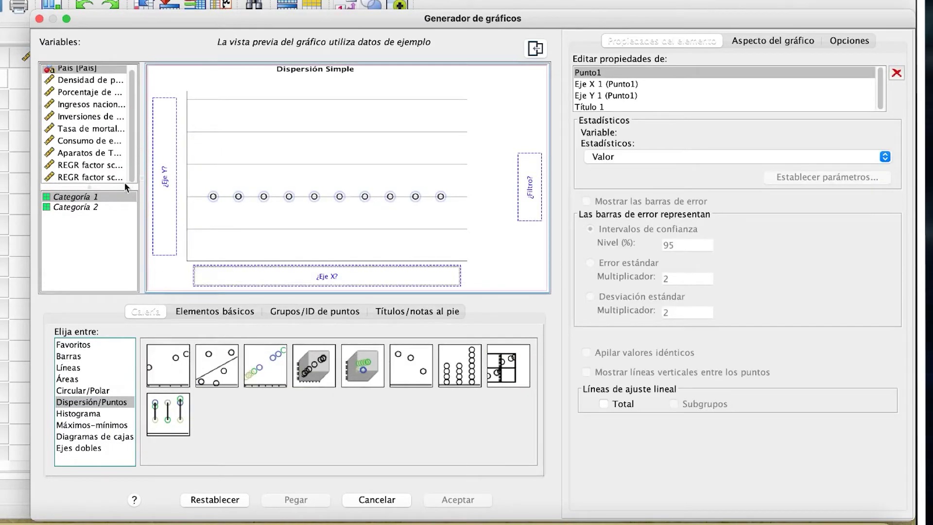
{"action": "left_click", "coordinate": [90, 164]}
{"action": "left_click_drag", "start_coordinate": [90, 164], "coordinate": [275, 270]}
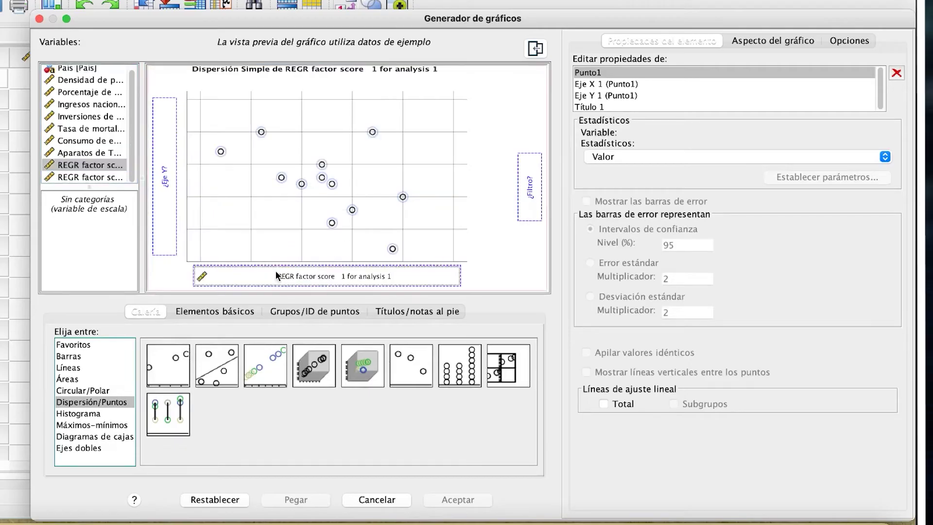
{"action": "left_click", "coordinate": [83, 178]}
{"action": "left_click_drag", "start_coordinate": [91, 181], "coordinate": [162, 183]}
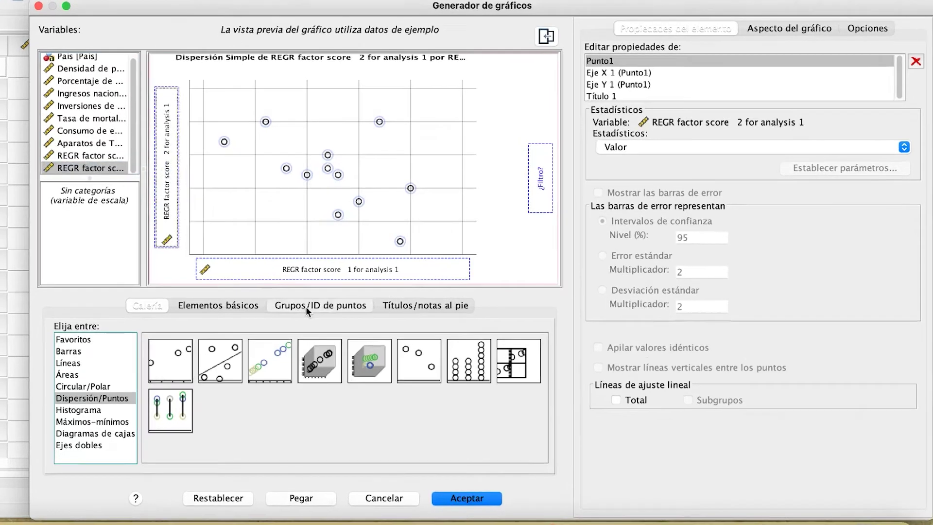
Enable point ID labels with País as the label variable and generate the scatter plot
{"action": "left_click", "coordinate": [306, 311]}
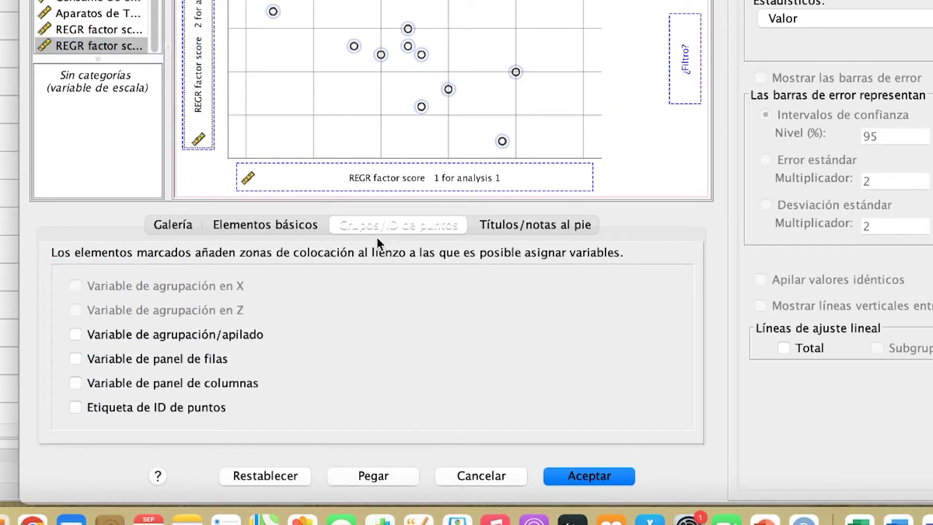
{"action": "left_click", "coordinate": [101, 409]}
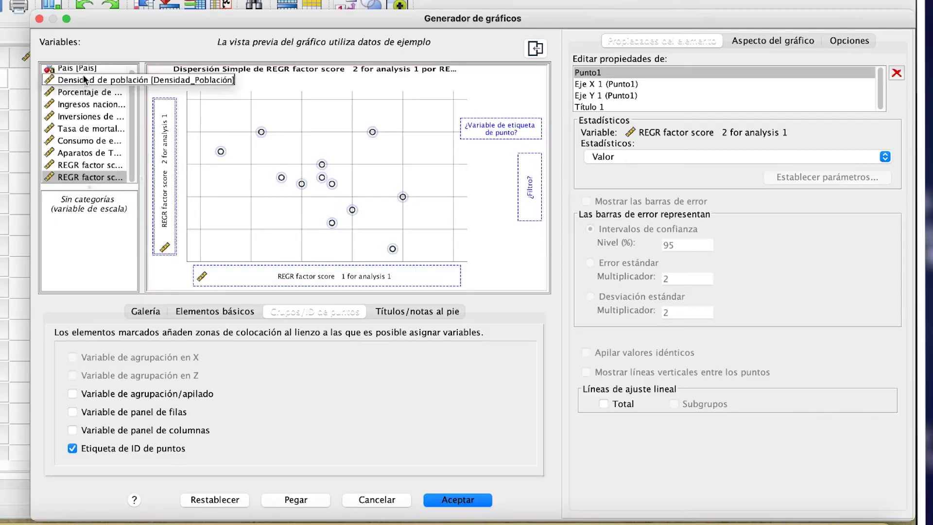
{"action": "left_click_drag", "start_coordinate": [83, 69], "coordinate": [484, 126]}
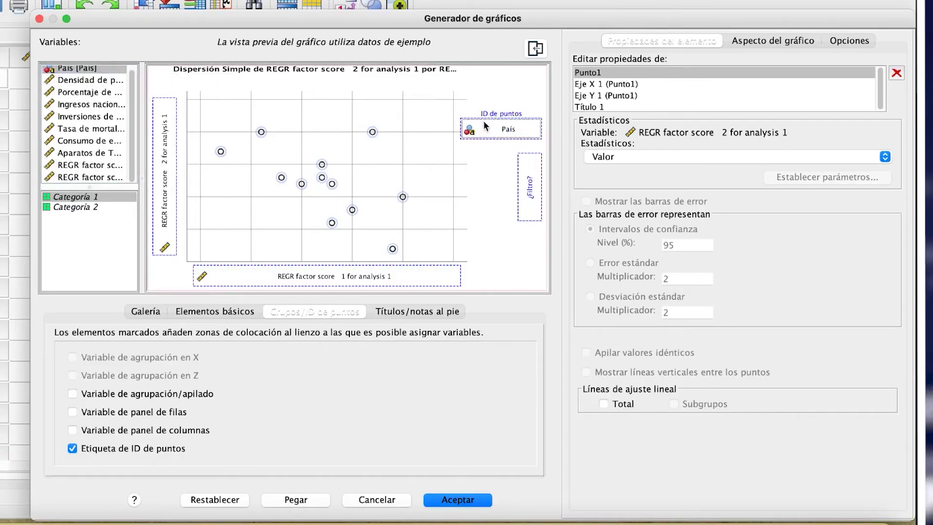
{"action": "left_click", "coordinate": [462, 499]}
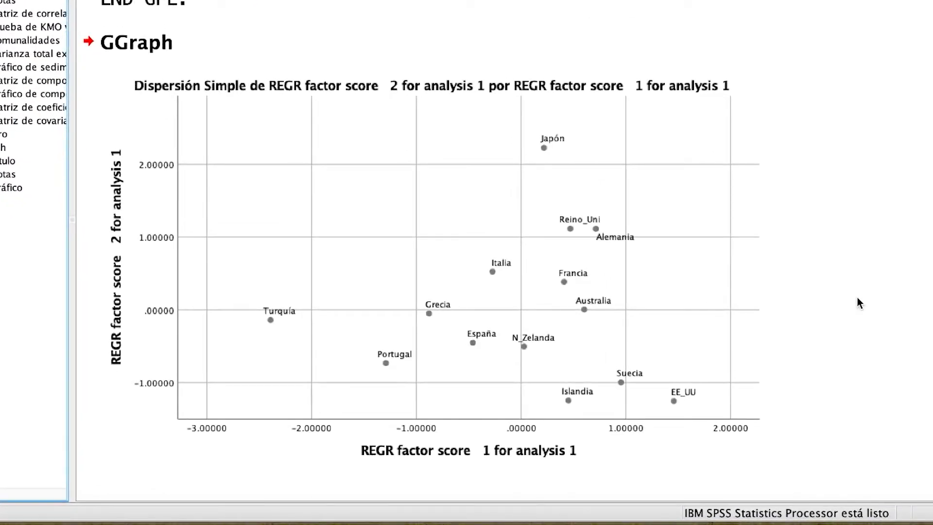
Open the country scatter plot for editing and add an X-axis reference line at position 0
{"action": "left_click", "coordinate": [715, 191]}
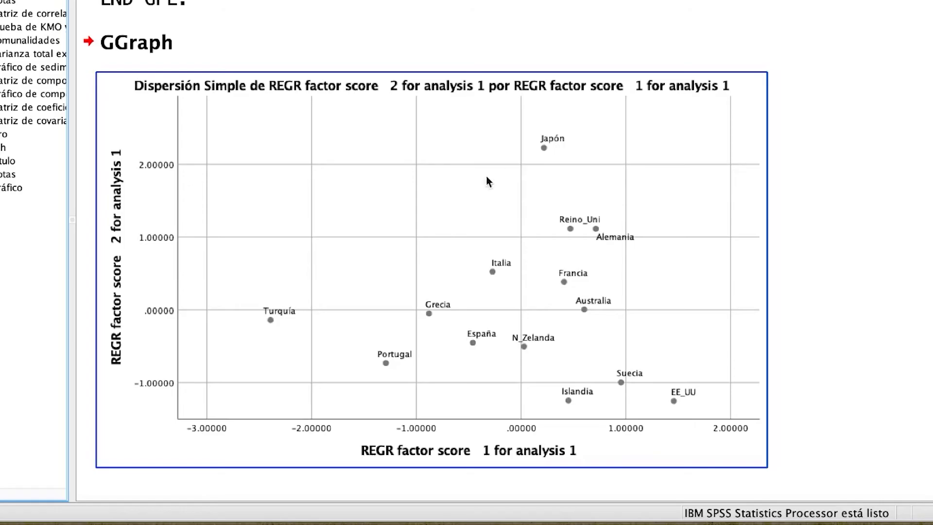
{"action": "double_click", "coordinate": [440, 248]}
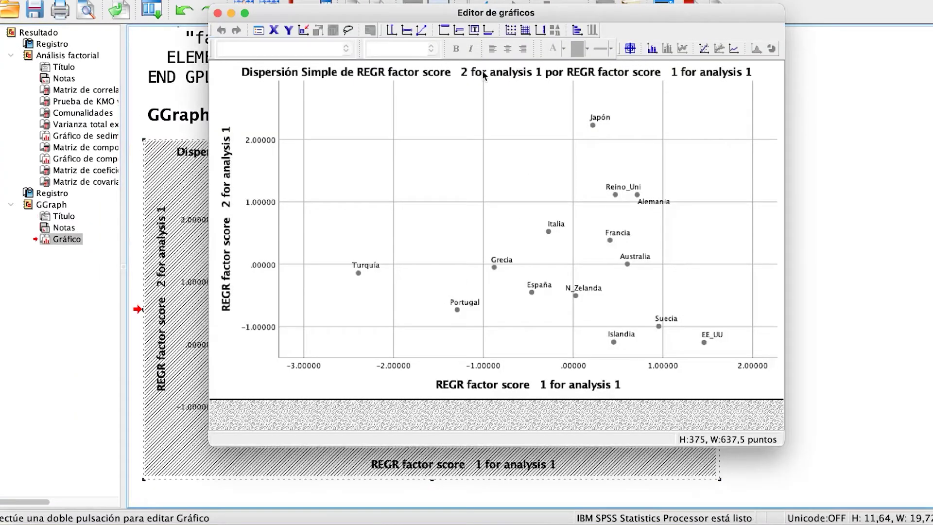
{"action": "left_click", "coordinate": [392, 31]}
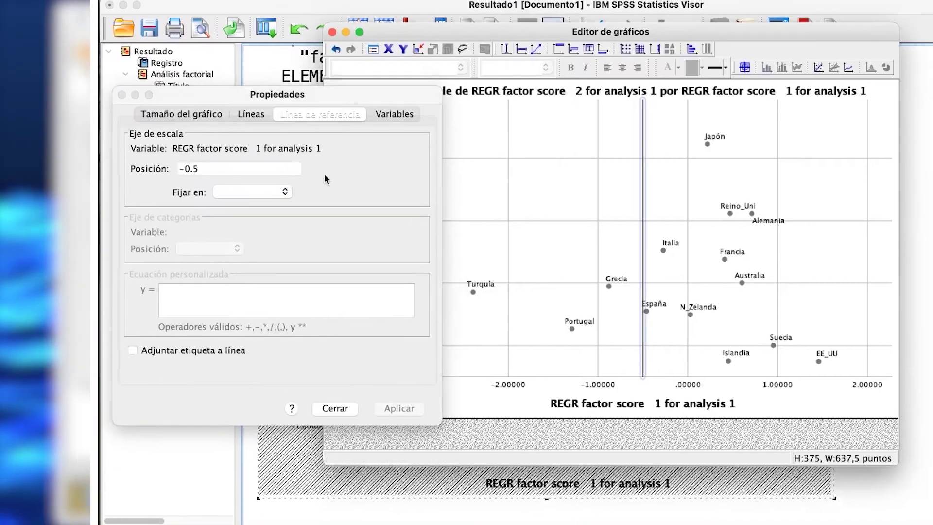
{"action": "double_click", "coordinate": [260, 168]}
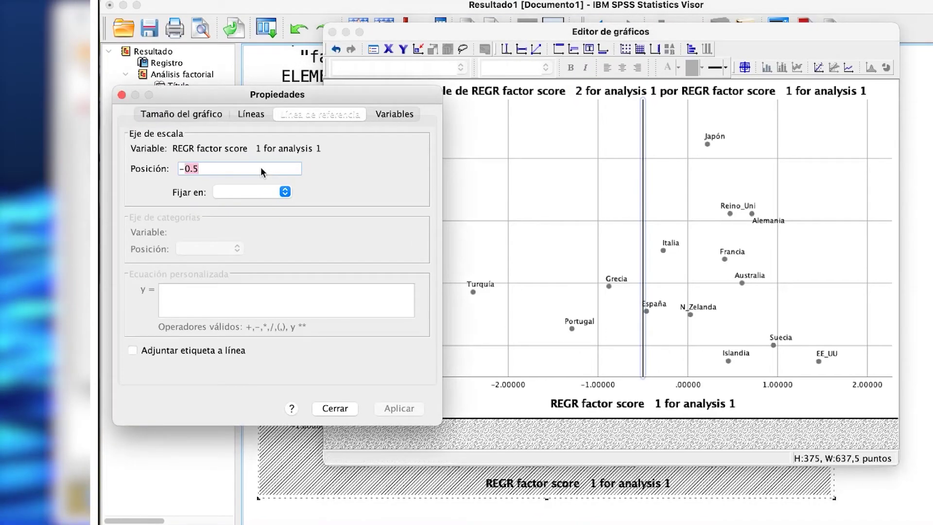
{"action": "type", "text": "0"}
{"action": "key", "text": "BackSpace"}
{"action": "key", "text": "BackSpace"}
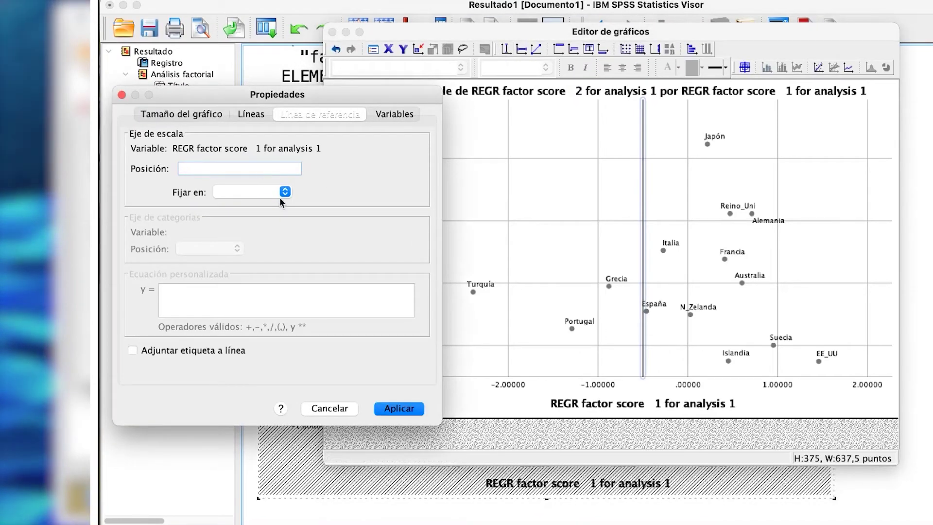
{"action": "type", "text": "0"}
{"action": "left_click", "coordinate": [398, 408]}
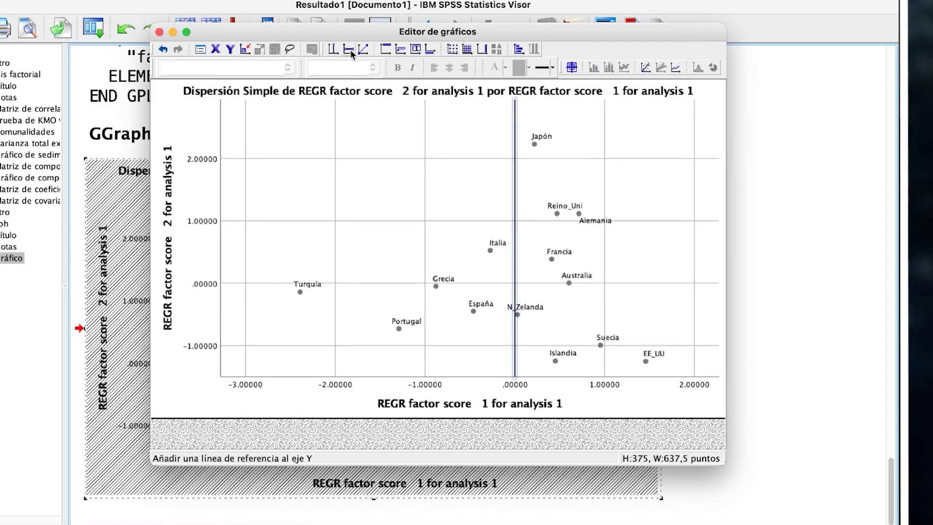
Add a Y-axis reference line at position 0 to the scatter plot and close the chart editor
{"action": "left_click", "coordinate": [349, 48]}
{"action": "type", "text": "5"}
{"action": "key", "text": "BackSpace"}
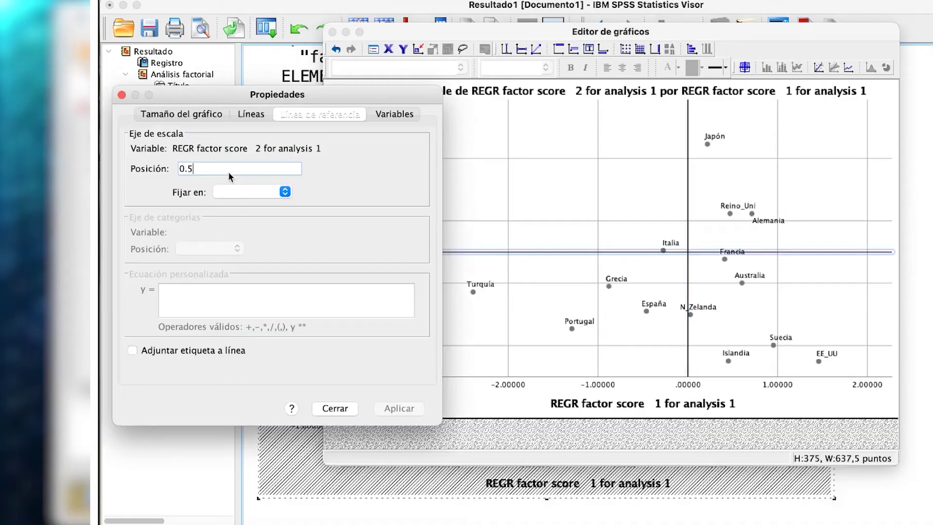
{"action": "key", "text": "BackSpace"}
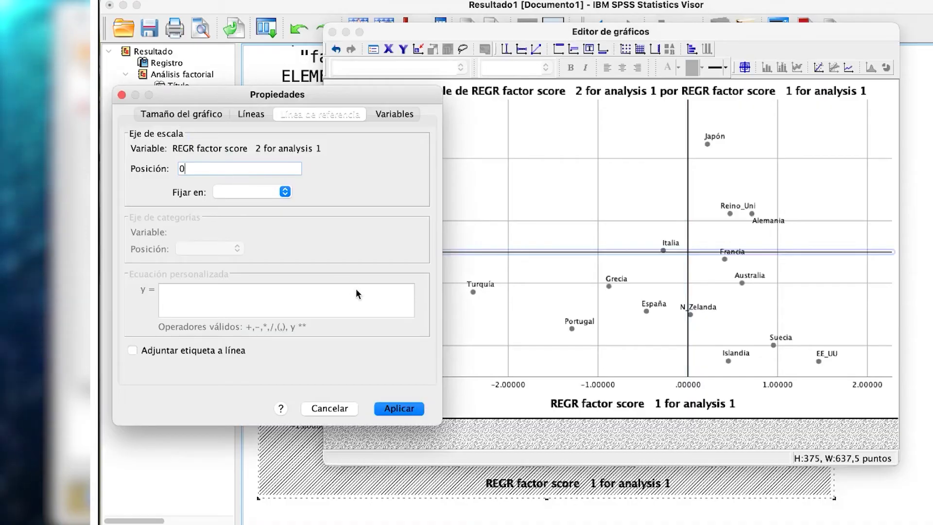
{"action": "left_click", "coordinate": [399, 409]}
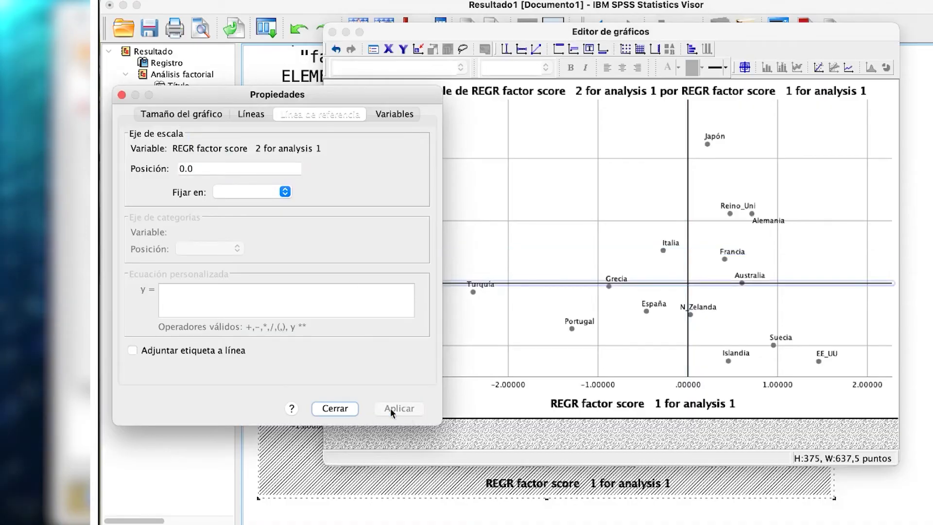
{"action": "left_click", "coordinate": [345, 409]}
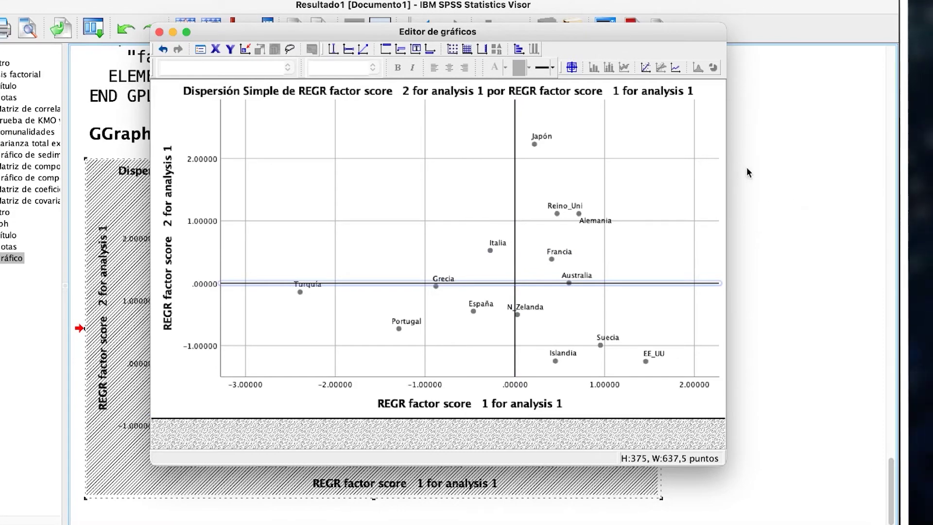
{"action": "left_click_drag", "start_coordinate": [728, 383], "coordinate": [767, 386]}
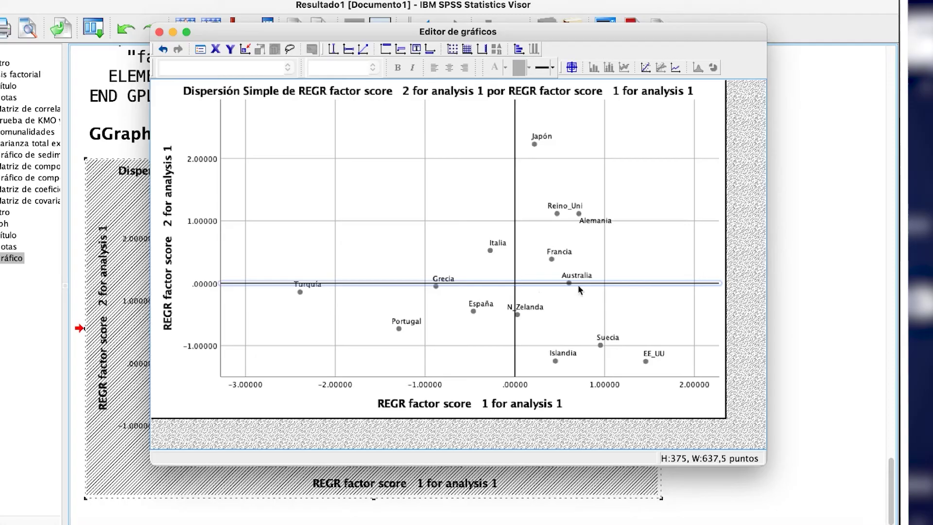
{"action": "key", "text": "super+w"}
Compare the variables' positions in the component plot with the countries' positions in the factor score scatter plot
{"action": "scroll", "coordinate": [809, 317], "scroll_direction": "up", "scroll_amount": 12}
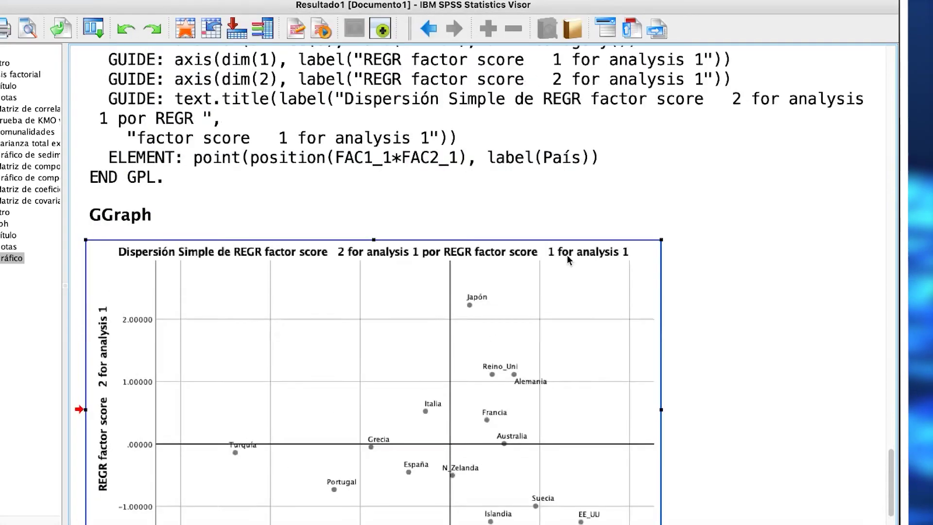
{"action": "scroll", "coordinate": [567, 254], "scroll_direction": "up", "scroll_amount": 15}
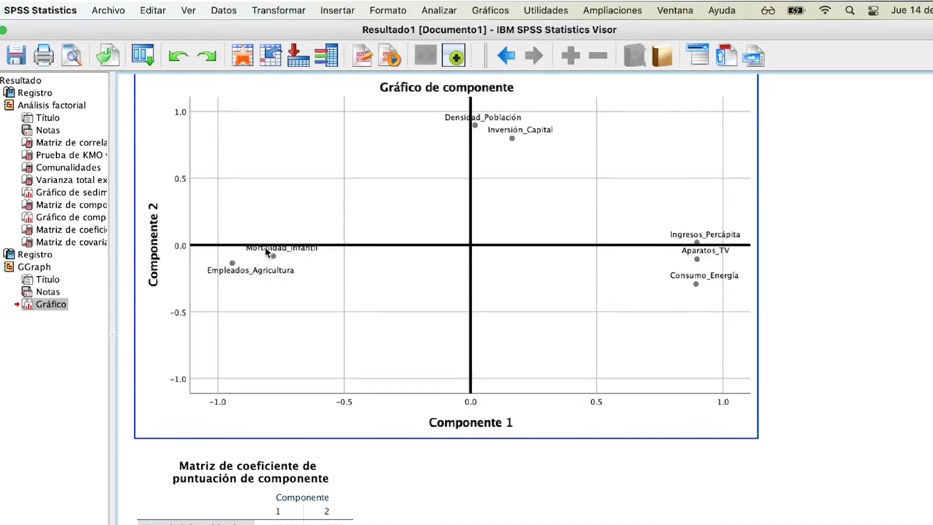
{"action": "scroll", "coordinate": [290, 272], "scroll_direction": "down", "scroll_amount": 20}
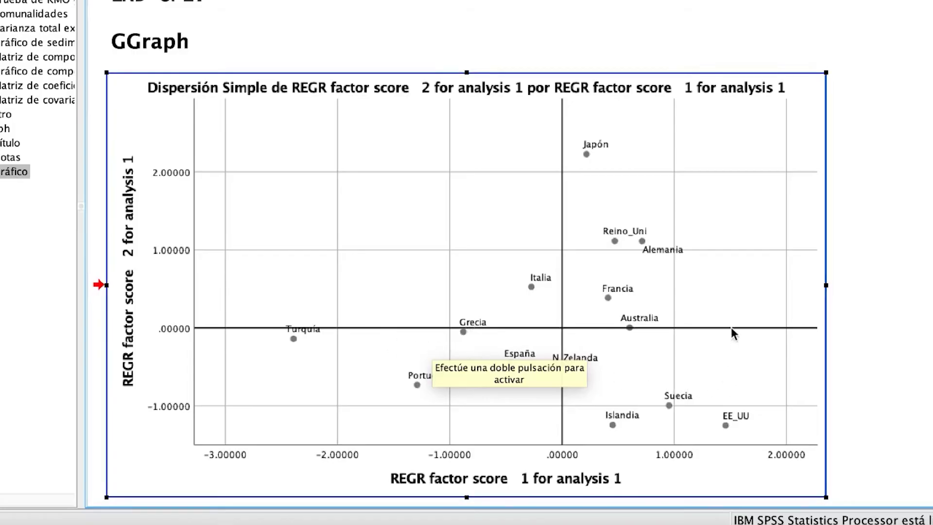
{"action": "scroll", "coordinate": [700, 285], "scroll_direction": "up", "scroll_amount": 15}
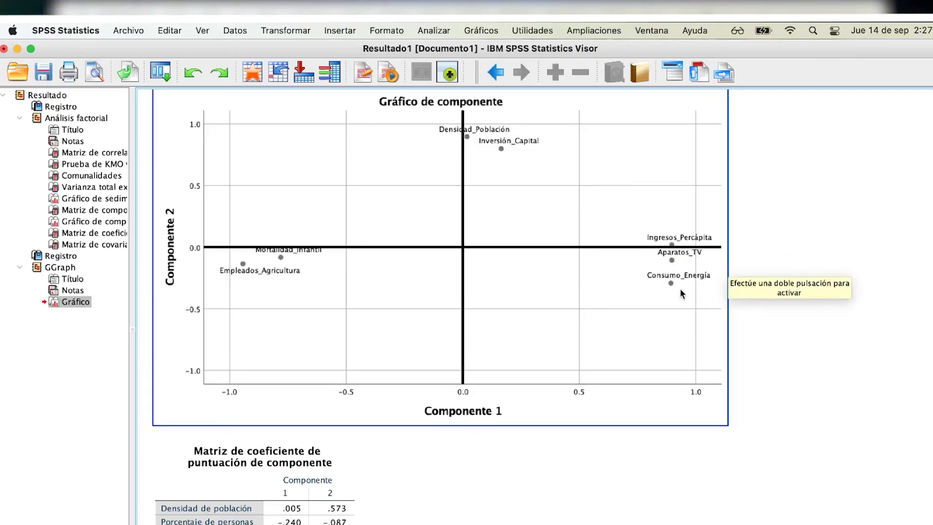
{"action": "scroll", "coordinate": [779, 346], "scroll_direction": "down", "scroll_amount": 15}
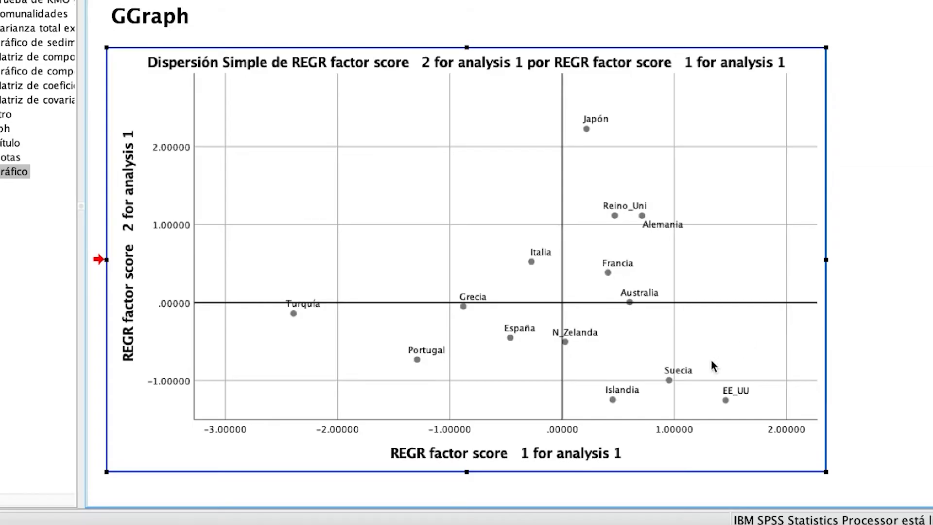
{"action": "scroll", "coordinate": [710, 344], "scroll_direction": "up", "scroll_amount": 15}
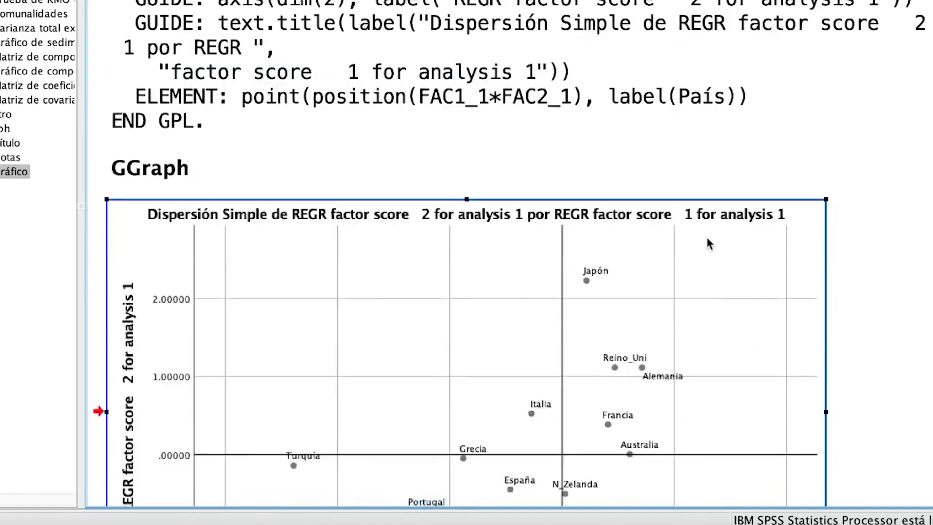
{"action": "scroll", "coordinate": [708, 243], "scroll_direction": "up", "scroll_amount": 5}
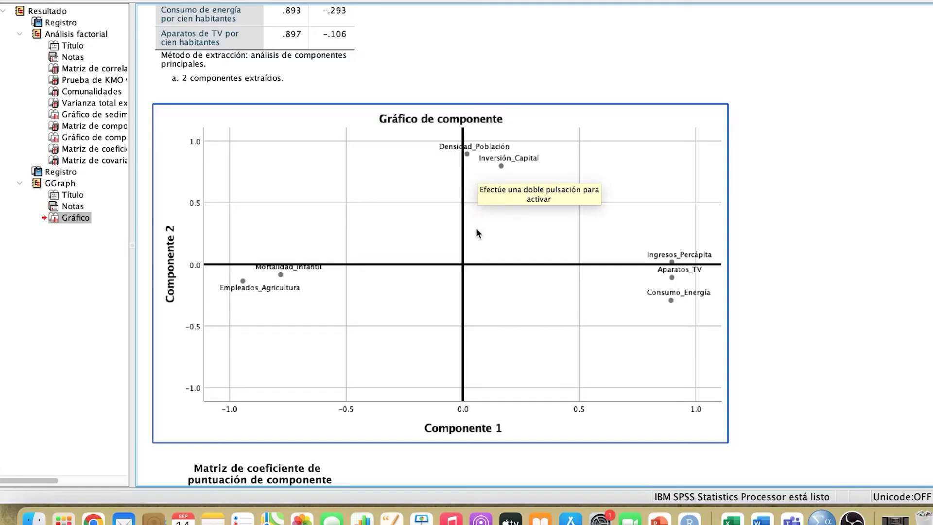
{"action": "scroll", "coordinate": [476, 250], "scroll_direction": "down", "scroll_amount": 15}
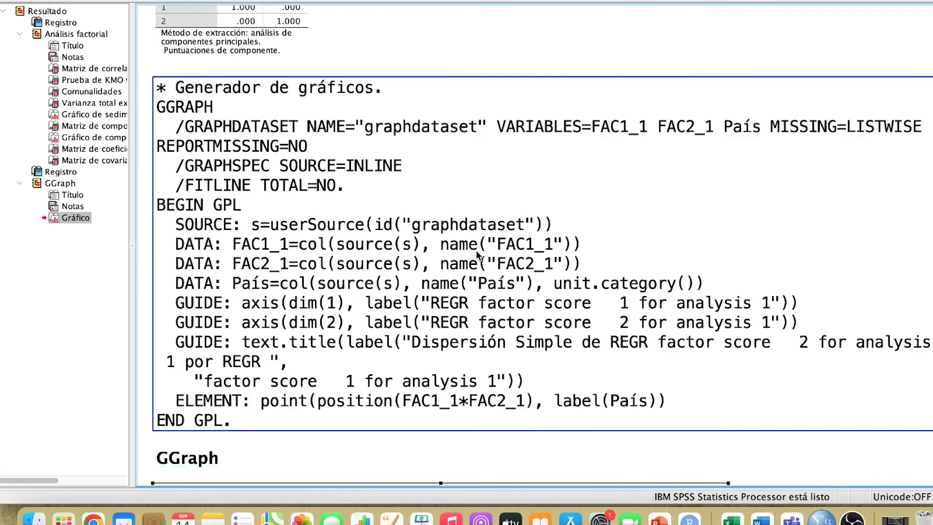
Open the country factor score scatter plot for editing, bin its points, and apply connecting lines (Líneas de unión) of type Origen
{"action": "scroll", "coordinate": [483, 247], "scroll_direction": "down", "scroll_amount": 3}
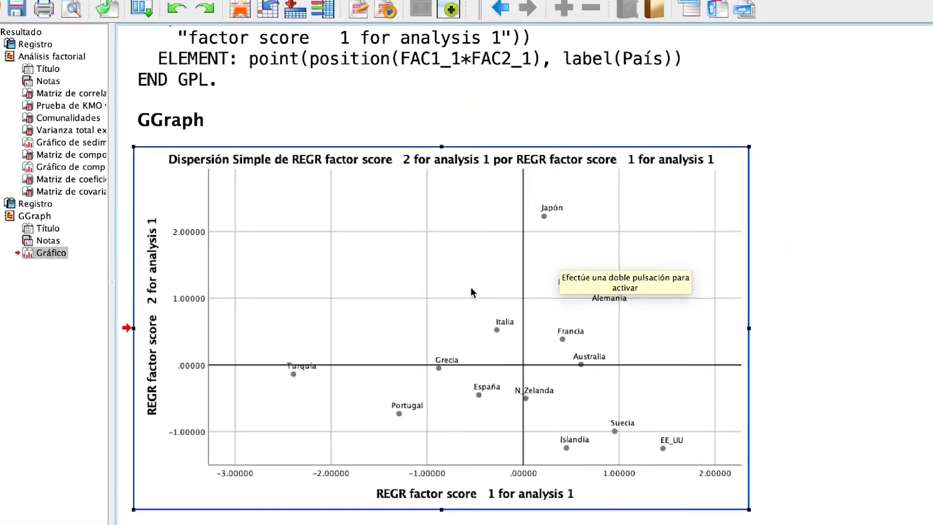
{"action": "double_click", "coordinate": [471, 288]}
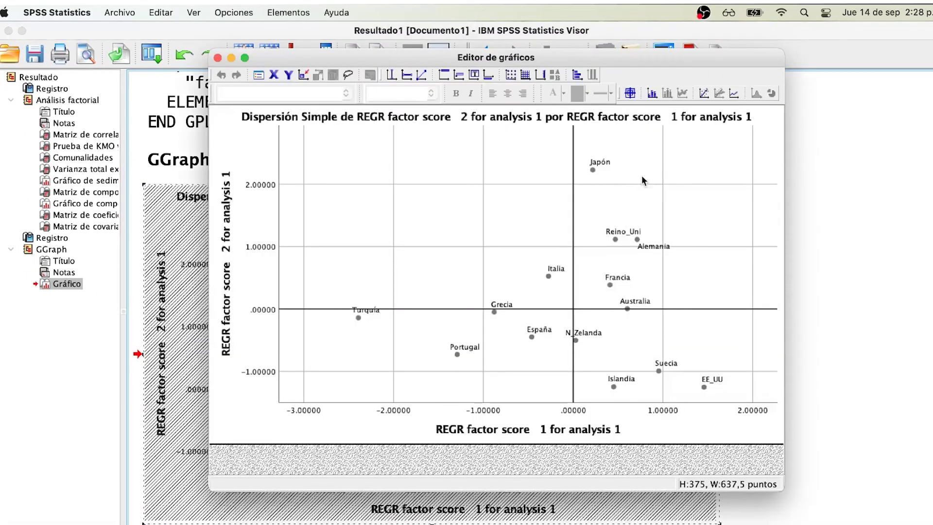
{"action": "left_click", "coordinate": [512, 75]}
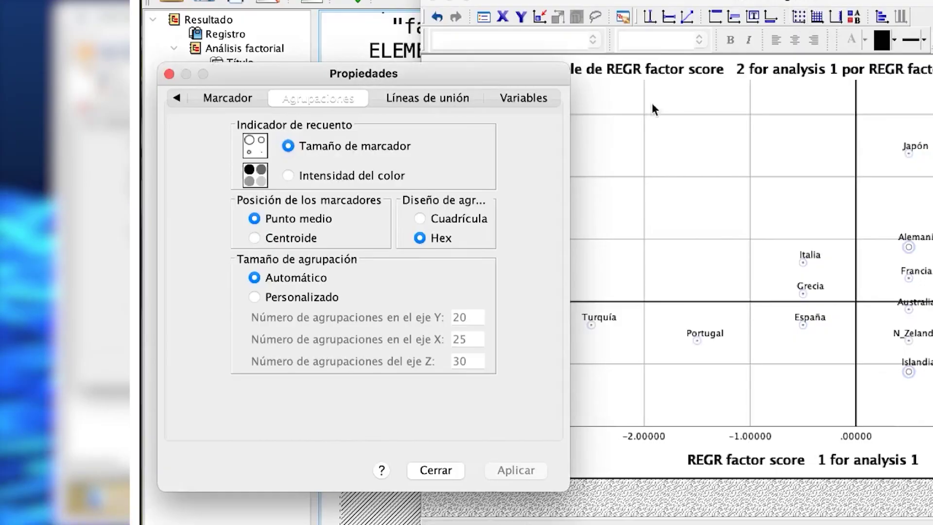
{"action": "left_click", "coordinate": [449, 99]}
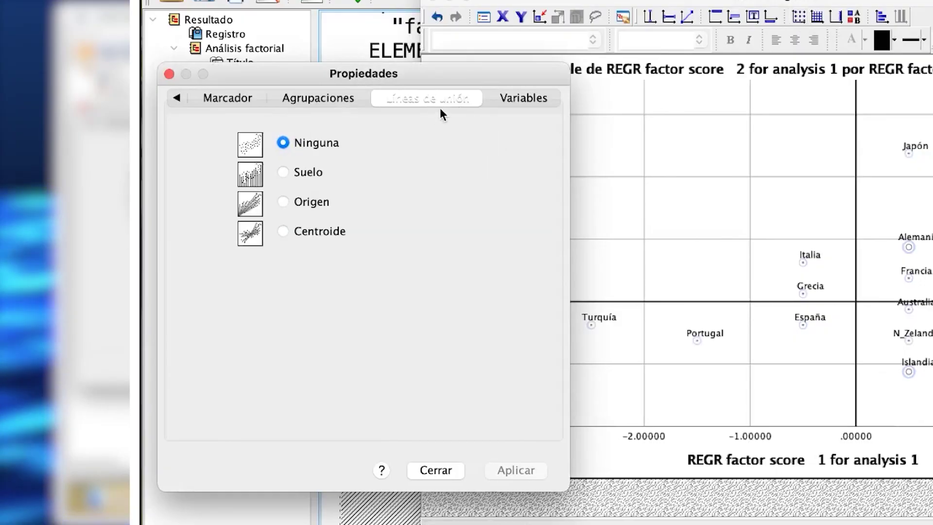
{"action": "left_click", "coordinate": [313, 202]}
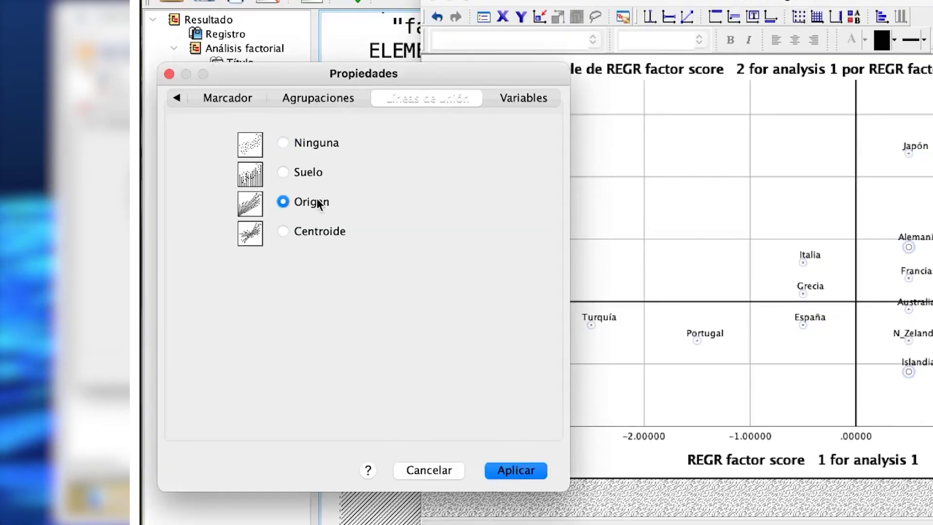
{"action": "left_click", "coordinate": [518, 471]}
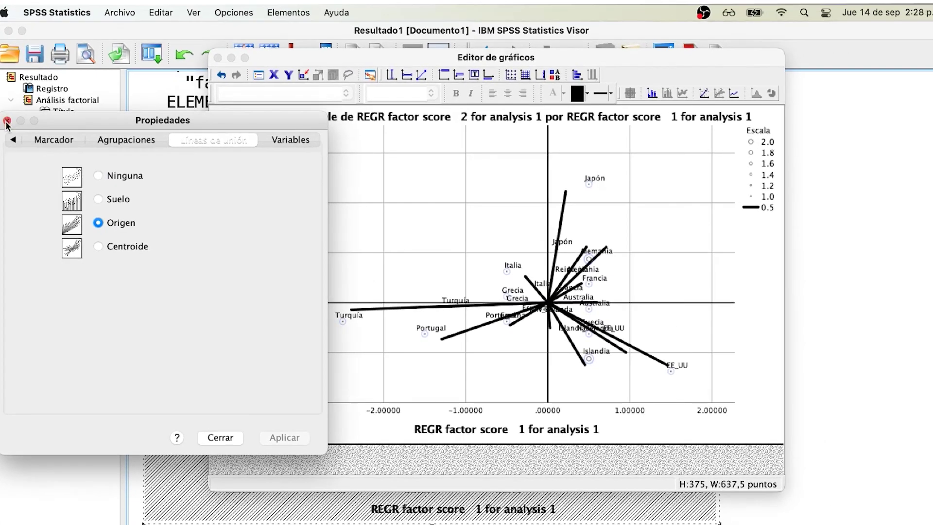
{"action": "left_click", "coordinate": [168, 74]}
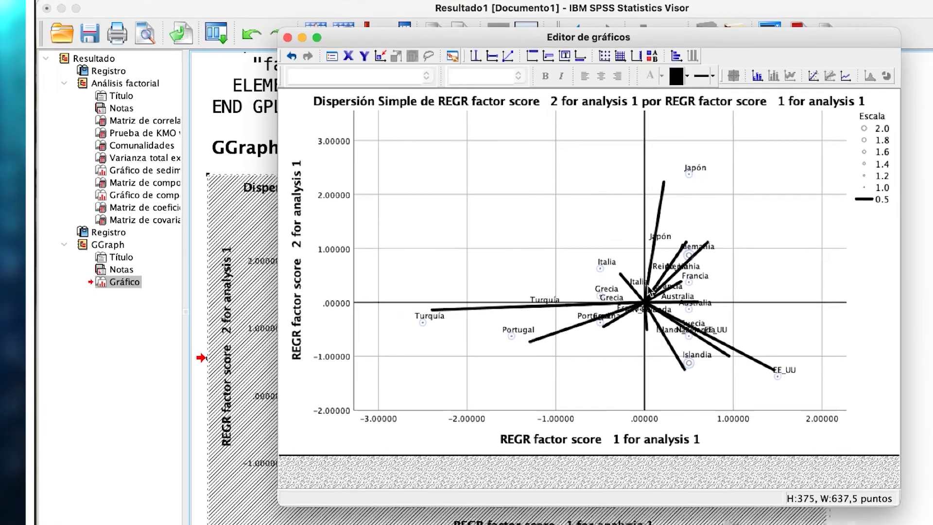
Recolor the lines joining the countries to the origin dark red (155, 0, 0) and close their properties
{"action": "double_click", "coordinate": [552, 292]}
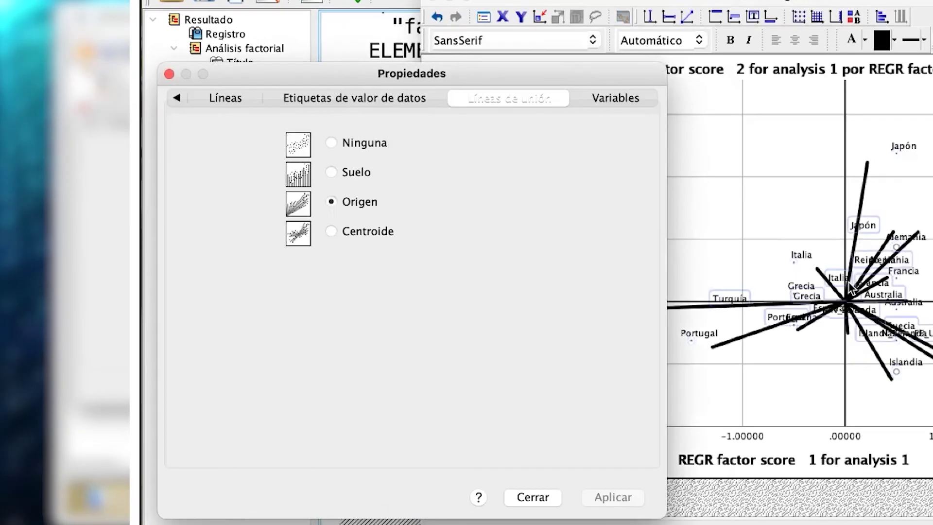
{"action": "left_click", "coordinate": [851, 290]}
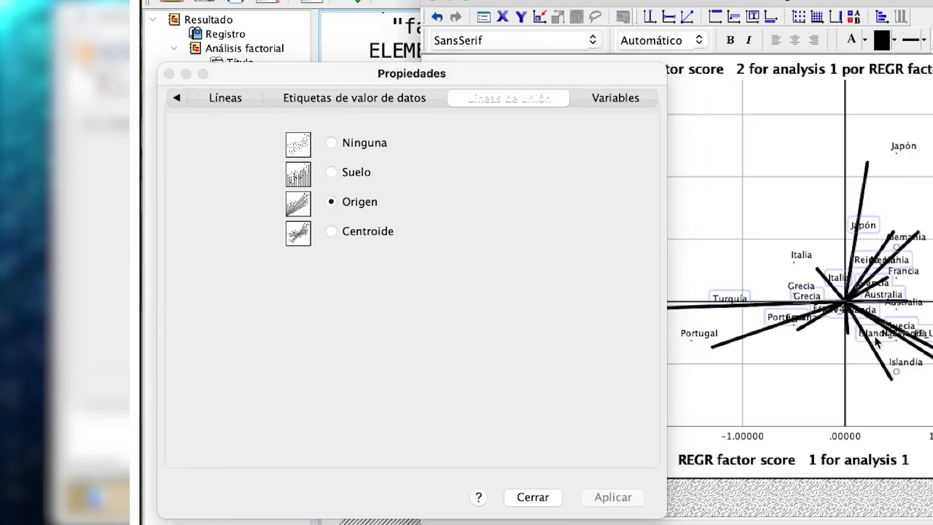
{"action": "left_click", "coordinate": [874, 346]}
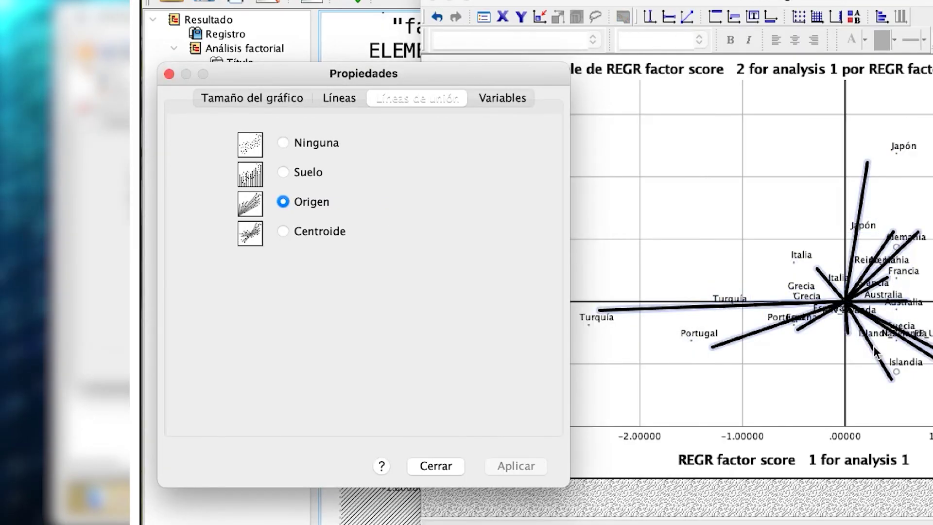
{"action": "left_click", "coordinate": [334, 100]}
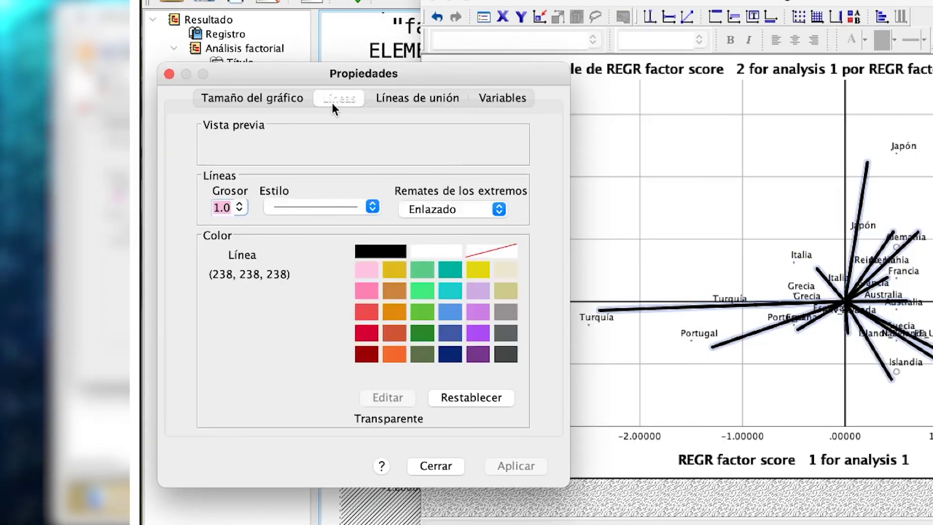
{"action": "left_click", "coordinate": [366, 353]}
{"action": "left_click", "coordinate": [500, 464]}
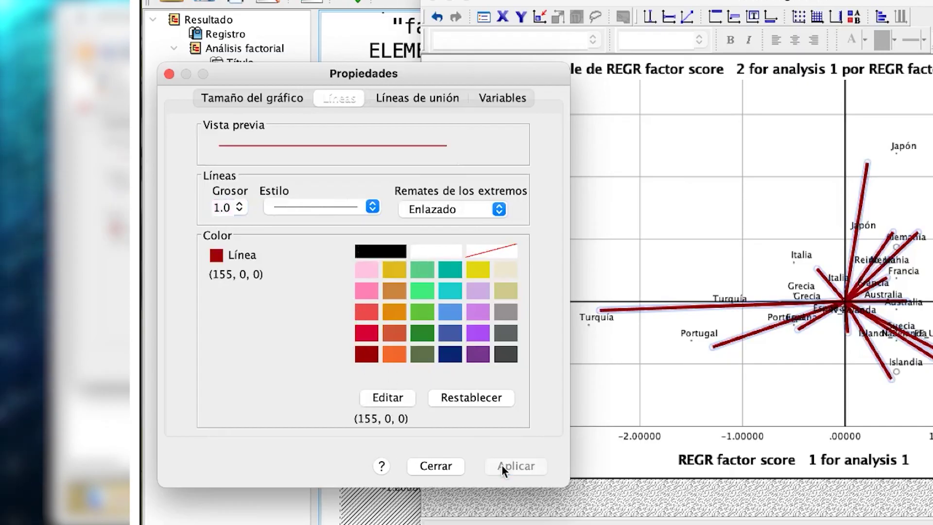
{"action": "left_click", "coordinate": [169, 74]}
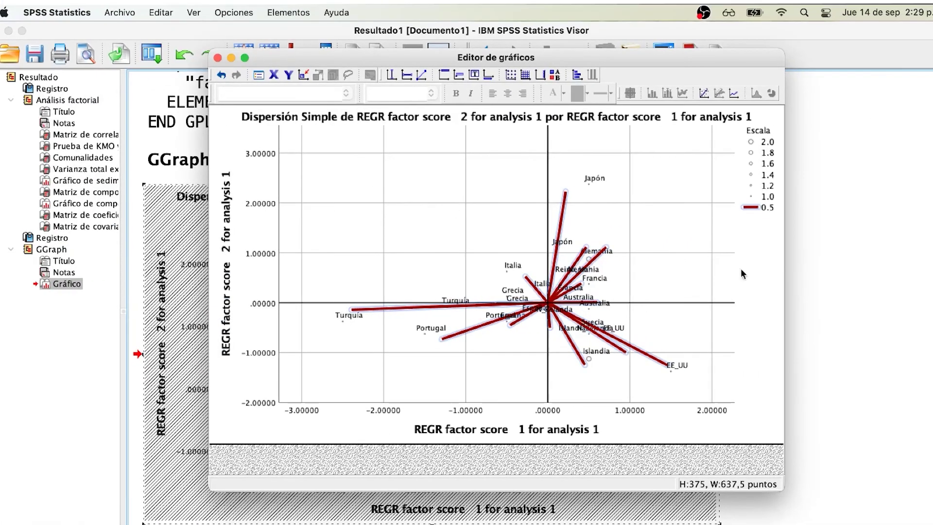